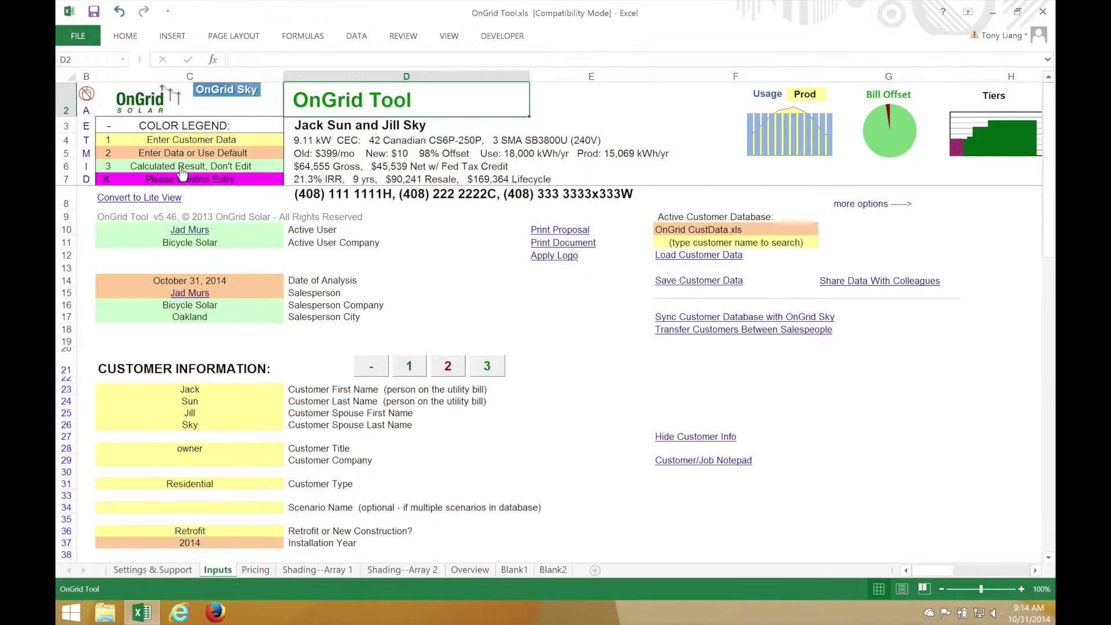
At detail level 3, enter the customer's new first and last names and clear both spouse names
{"action": "left_click", "coordinate": [112, 168]}
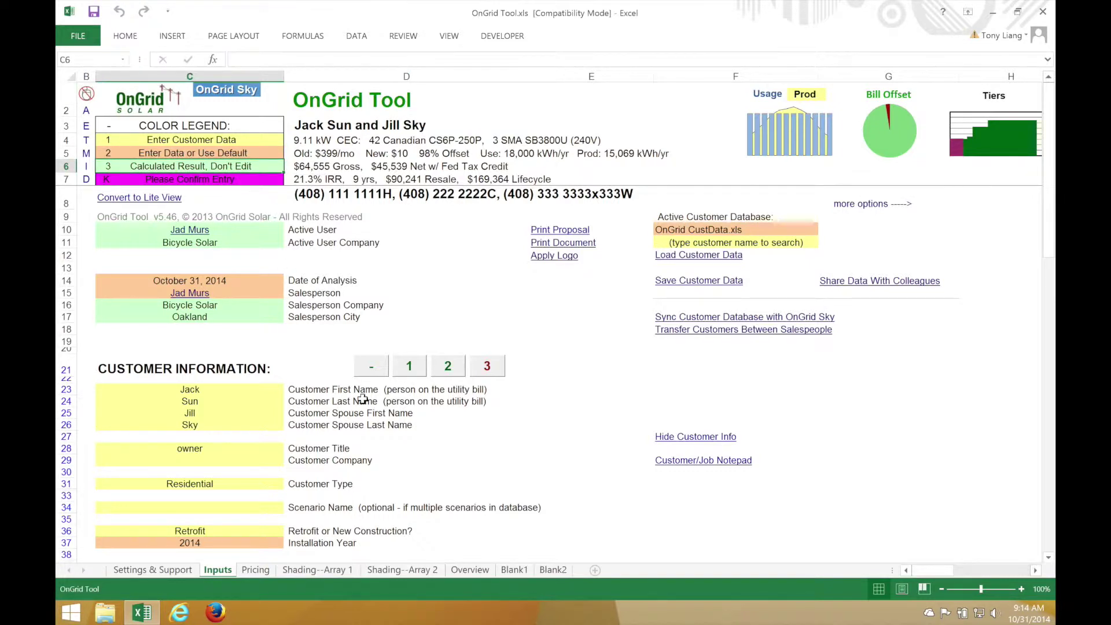
{"action": "left_click", "coordinate": [220, 390]}
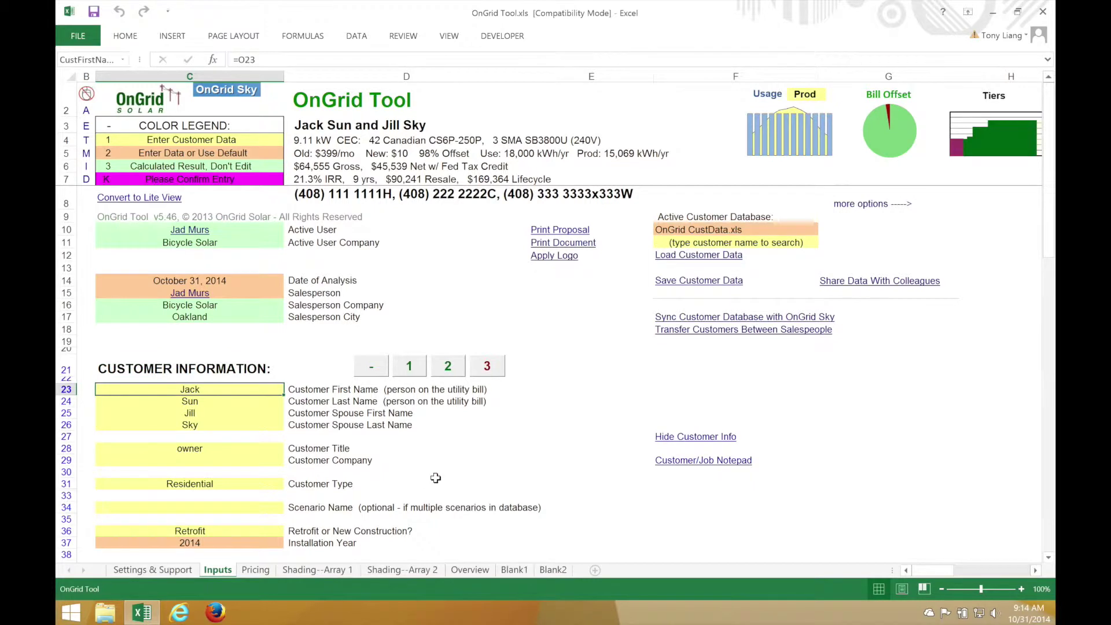
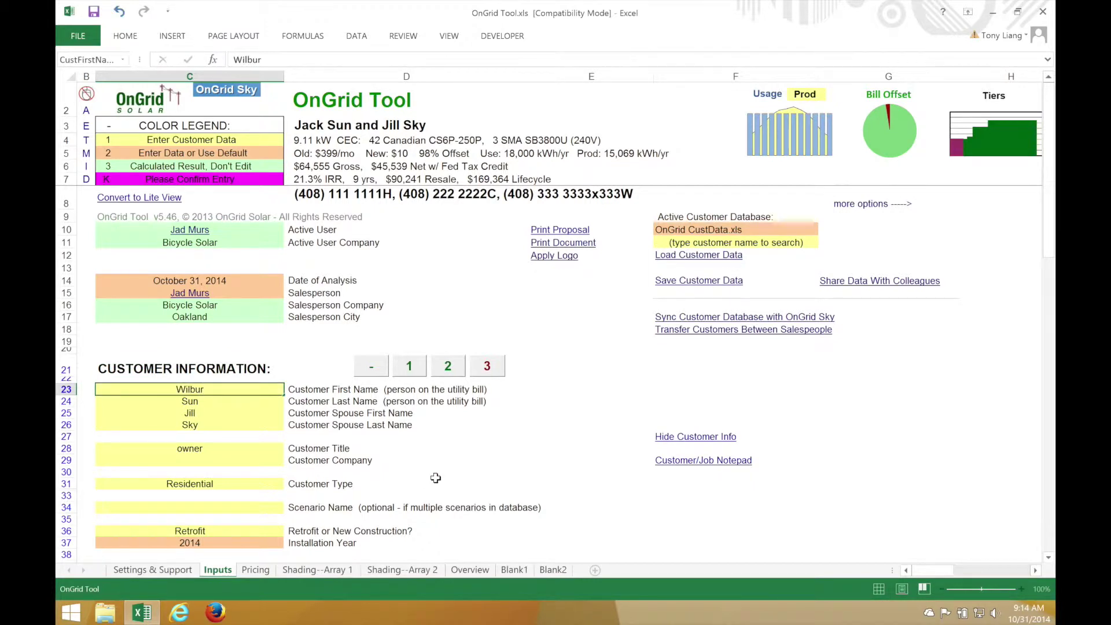
{"action": "key", "text": "Return"}
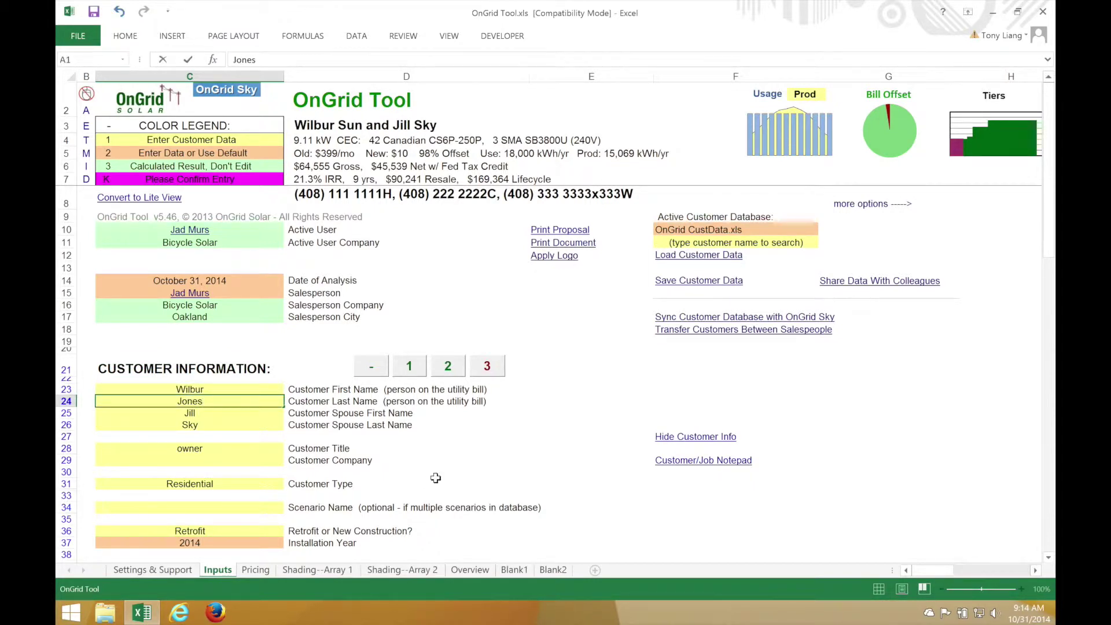
{"action": "key", "text": "Return"}
{"action": "key", "text": "BackSpace"}
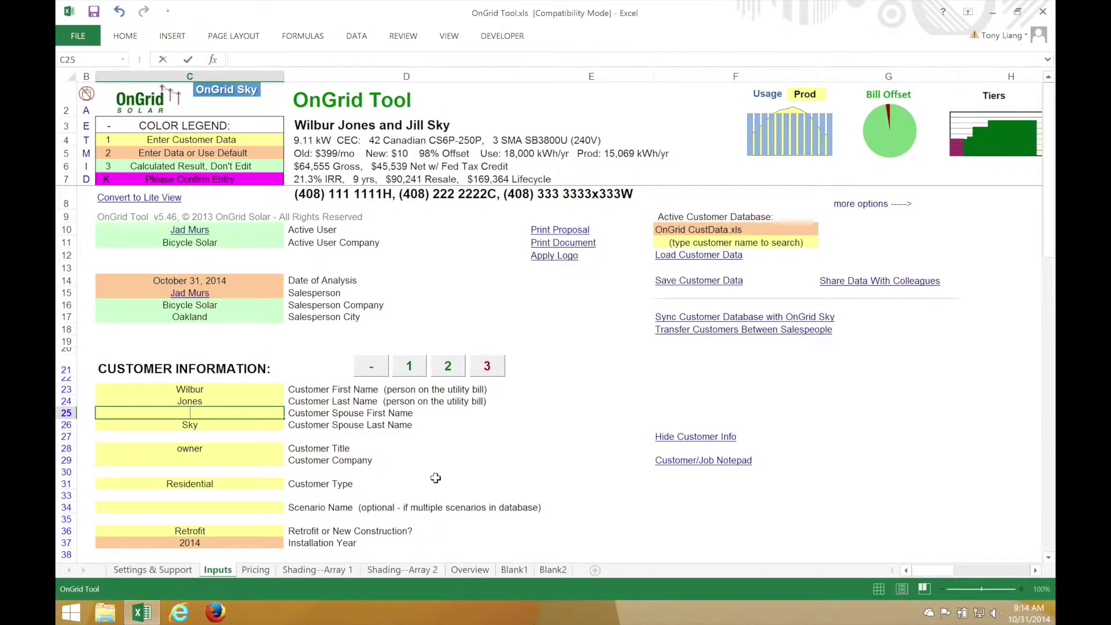
{"action": "key", "text": "Return"}
{"action": "key", "text": "BackSpace"}
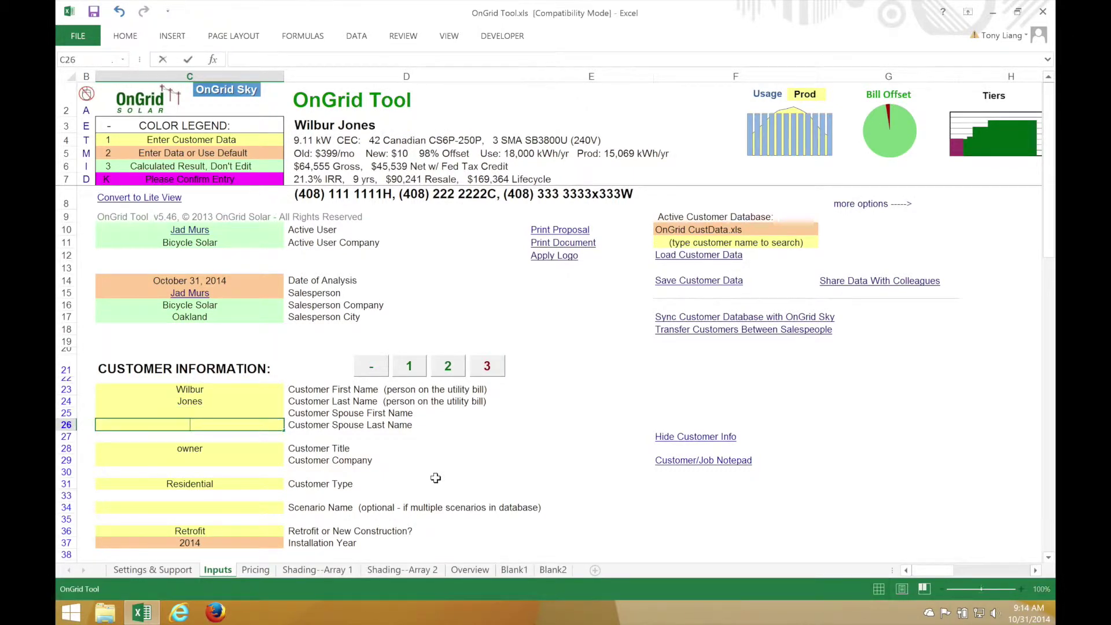
{"action": "key", "text": "Return"}
{"action": "key", "text": "Return"}
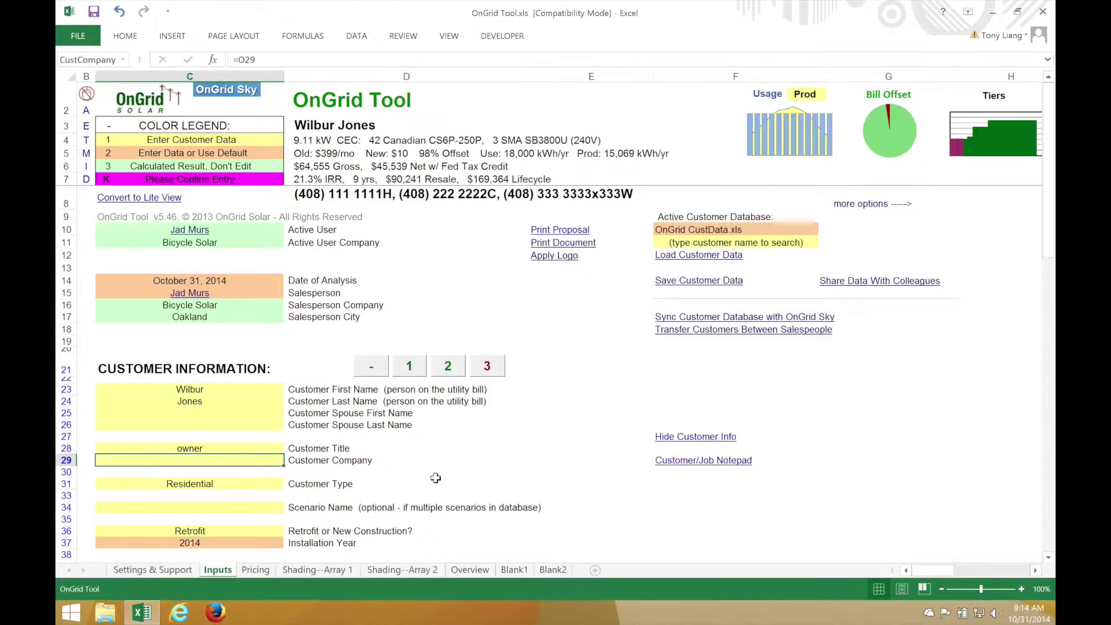
Set the customer company to NRG Hog Inc. and the customer type to Commercial
{"action": "type", "text": "NRG"}
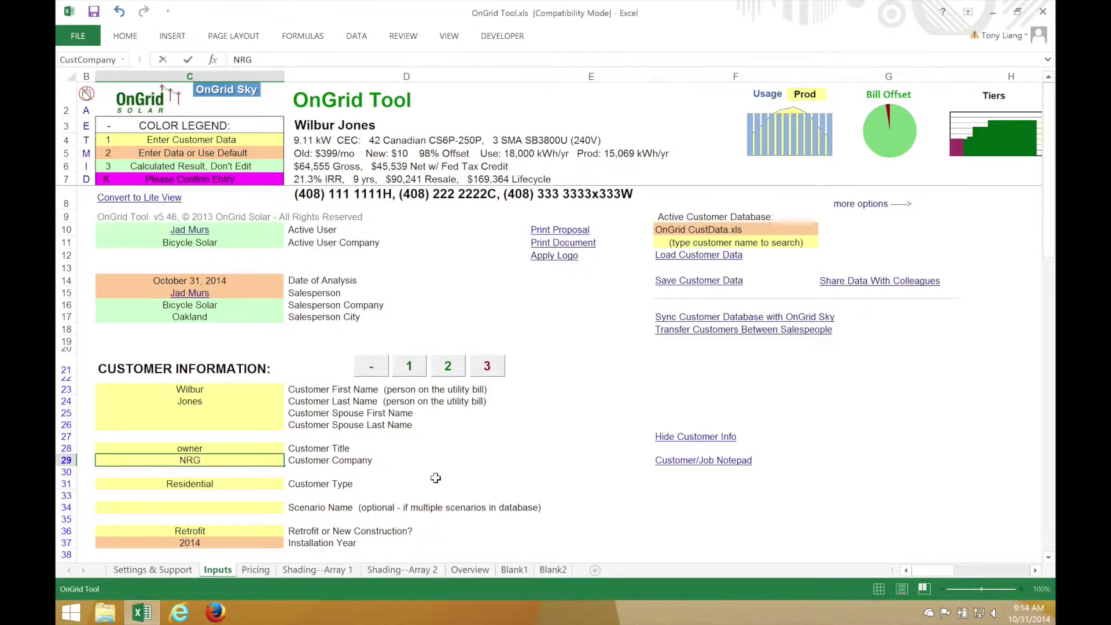
{"action": "type", "text": " Hog Inc."}
{"action": "key", "text": "Return"}
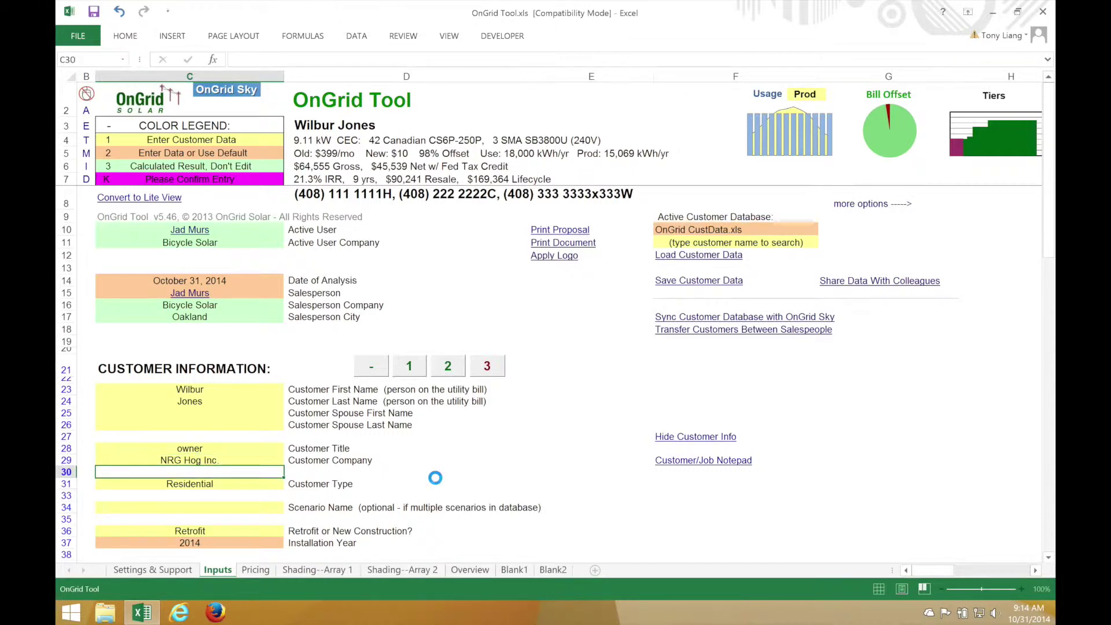
{"action": "key", "text": "Return"}
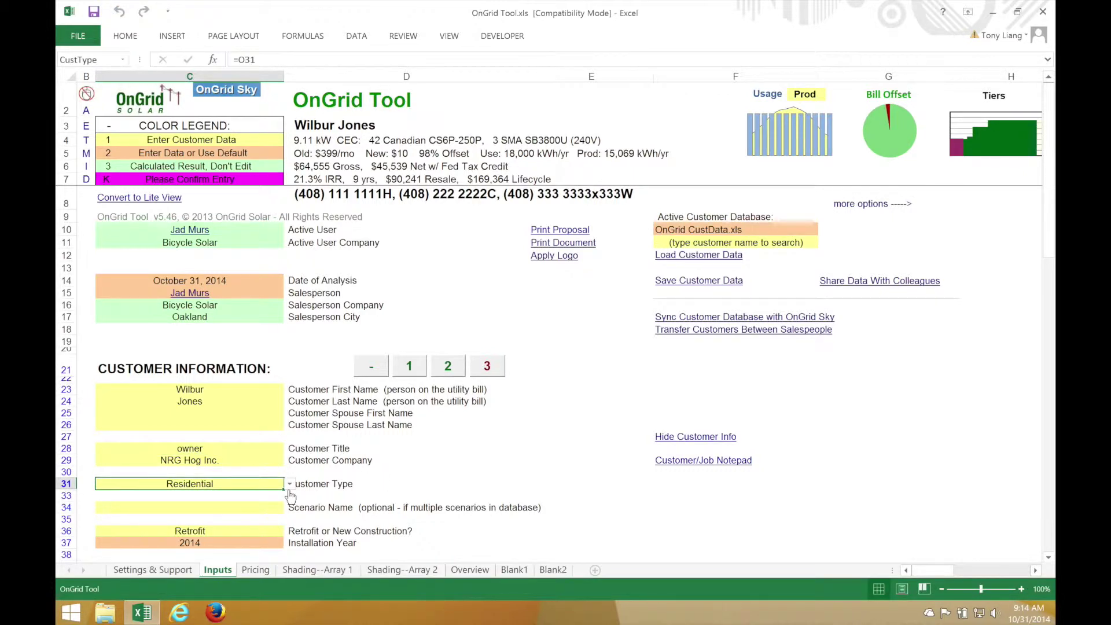
{"action": "left_click", "coordinate": [289, 486]}
{"action": "left_click", "coordinate": [208, 506]}
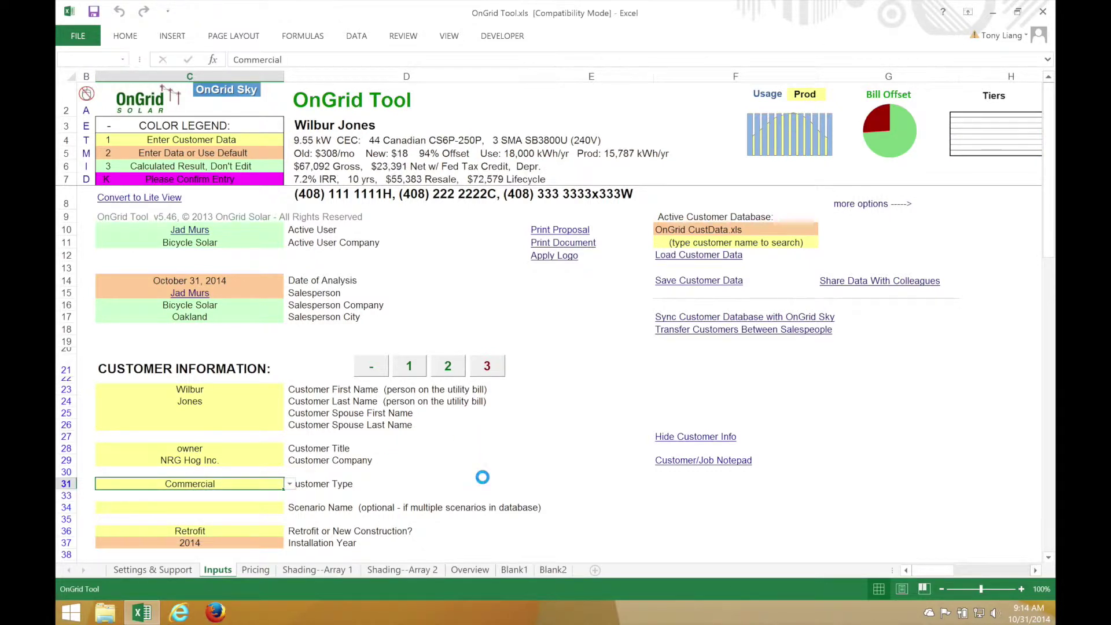
{"action": "left_click", "coordinate": [457, 470]}
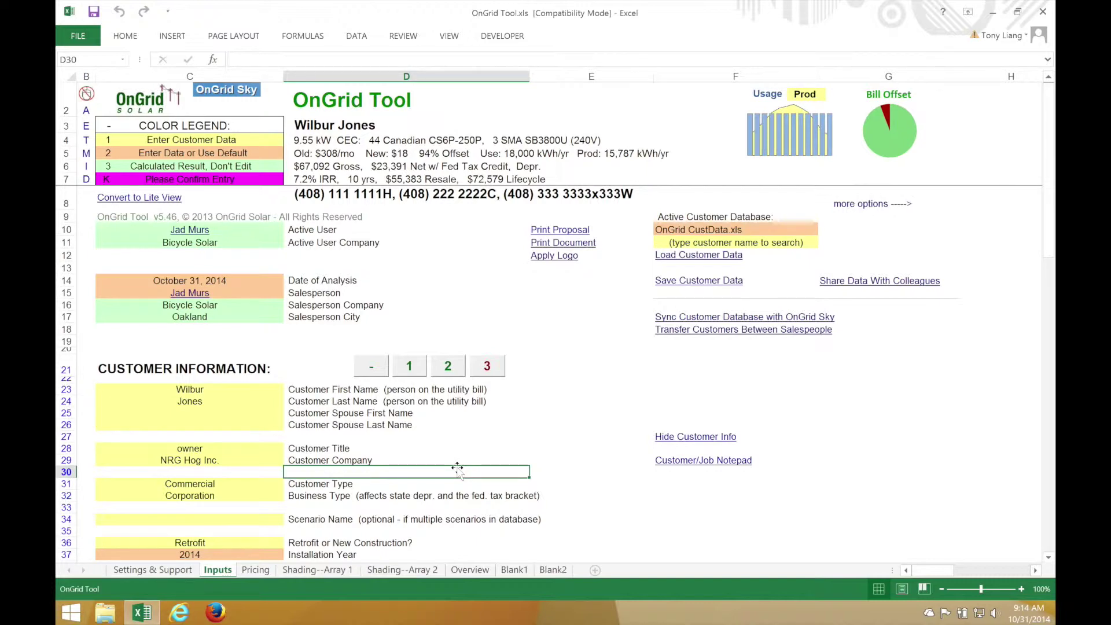
{"action": "scroll", "coordinate": [457, 467], "scroll_direction": "down", "scroll_amount": 10}
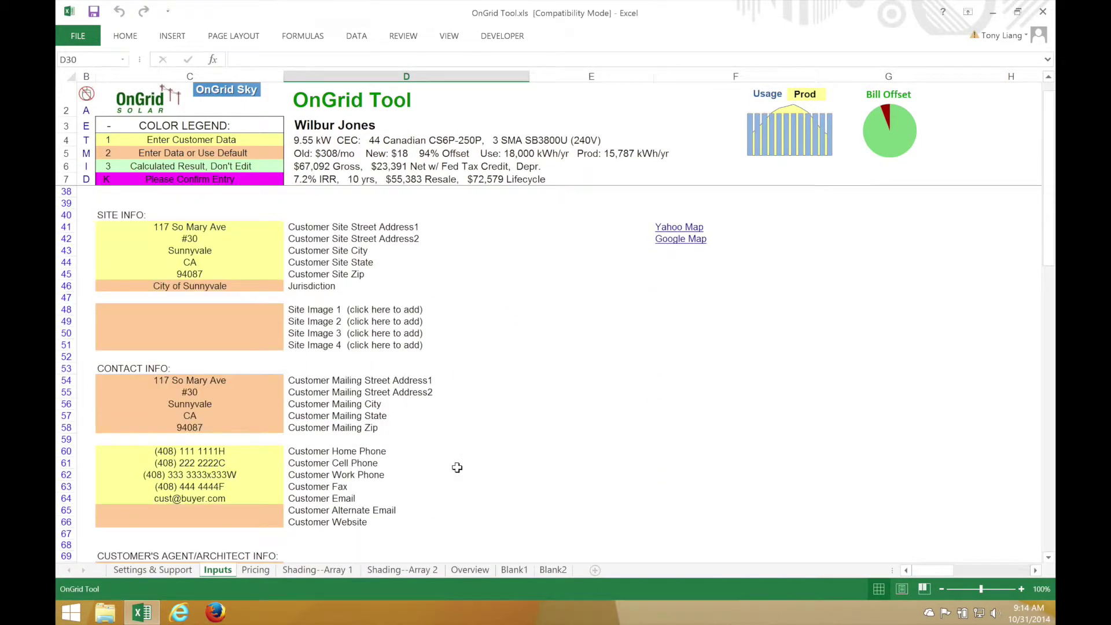
Set the starting rate schedule to A10 TOU (S)
{"action": "scroll", "coordinate": [457, 467], "scroll_direction": "down", "scroll_amount": 13}
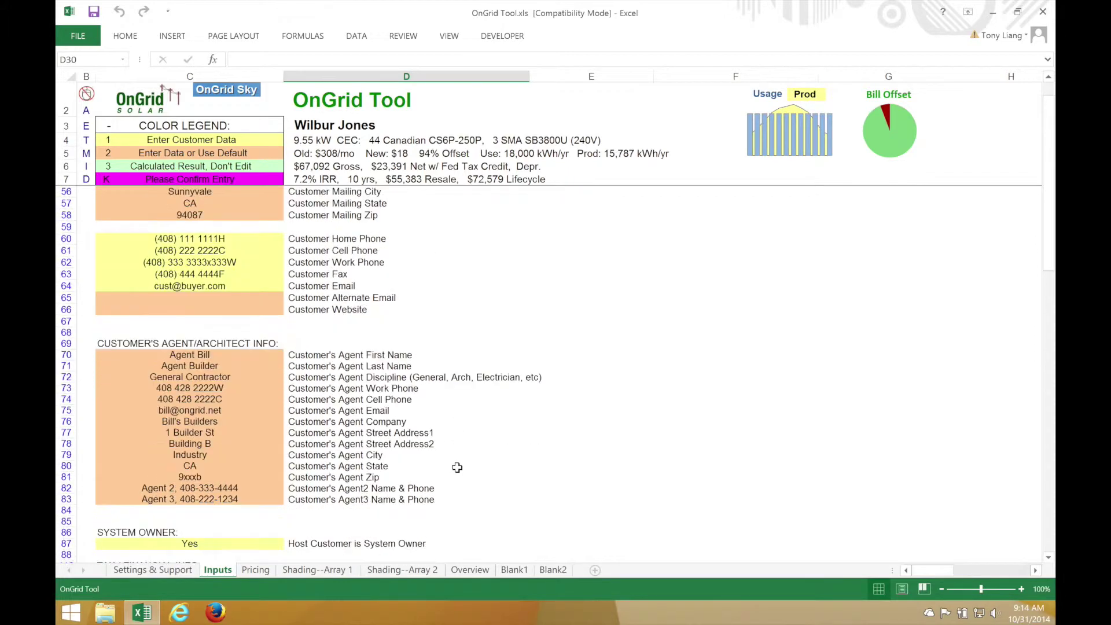
{"action": "scroll", "coordinate": [457, 468], "scroll_direction": "down", "scroll_amount": 5}
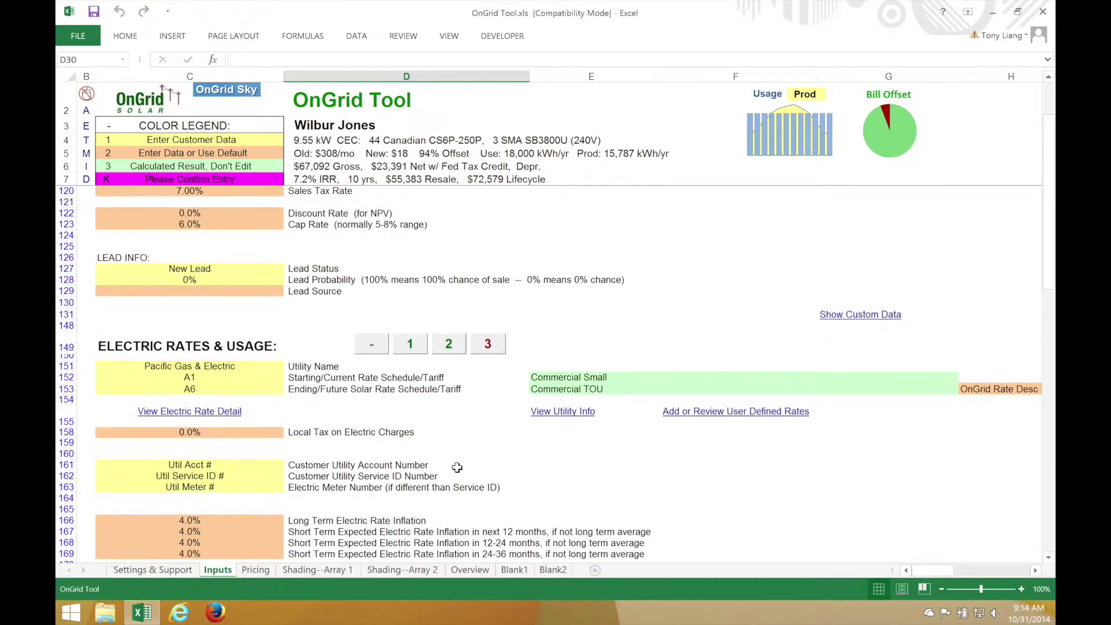
{"action": "left_click", "coordinate": [265, 366]}
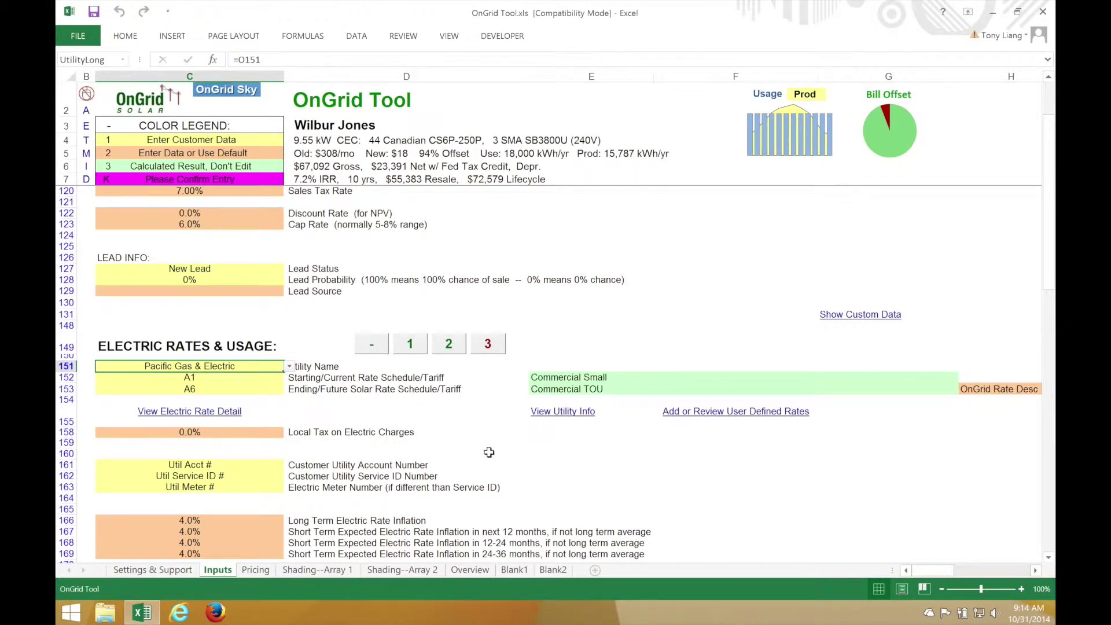
{"action": "left_click", "coordinate": [183, 380]}
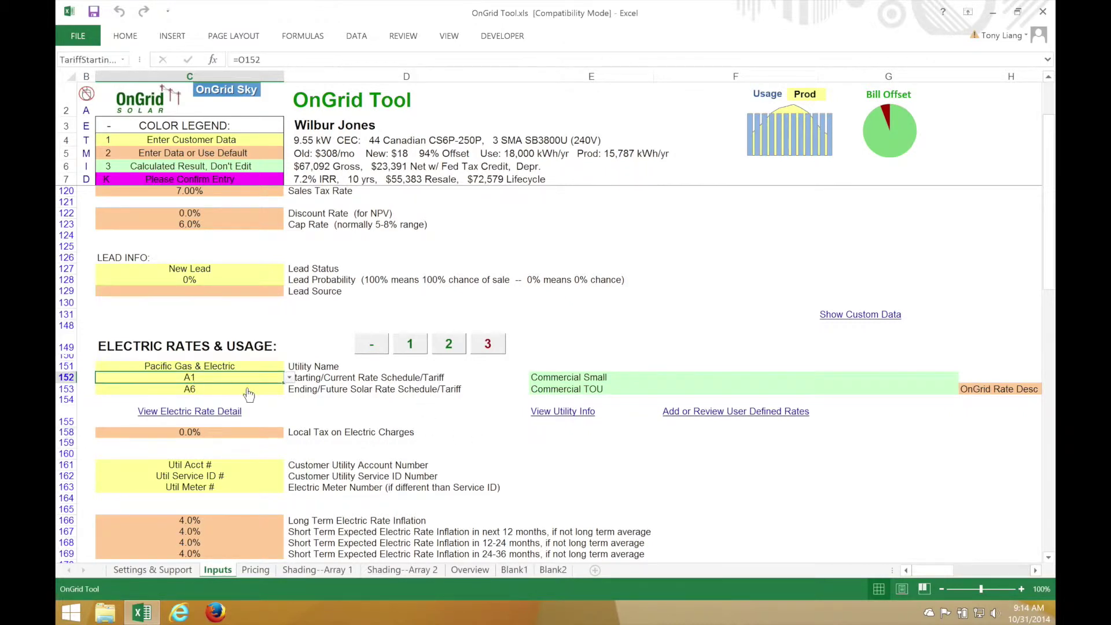
{"action": "left_click", "coordinate": [290, 379]}
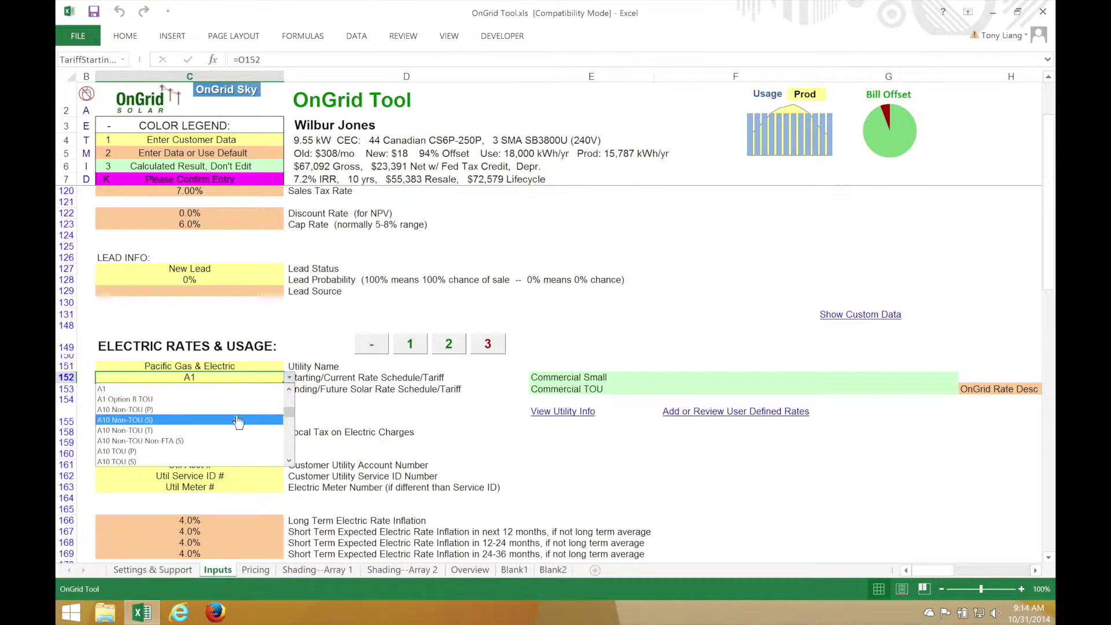
{"action": "left_click", "coordinate": [205, 462]}
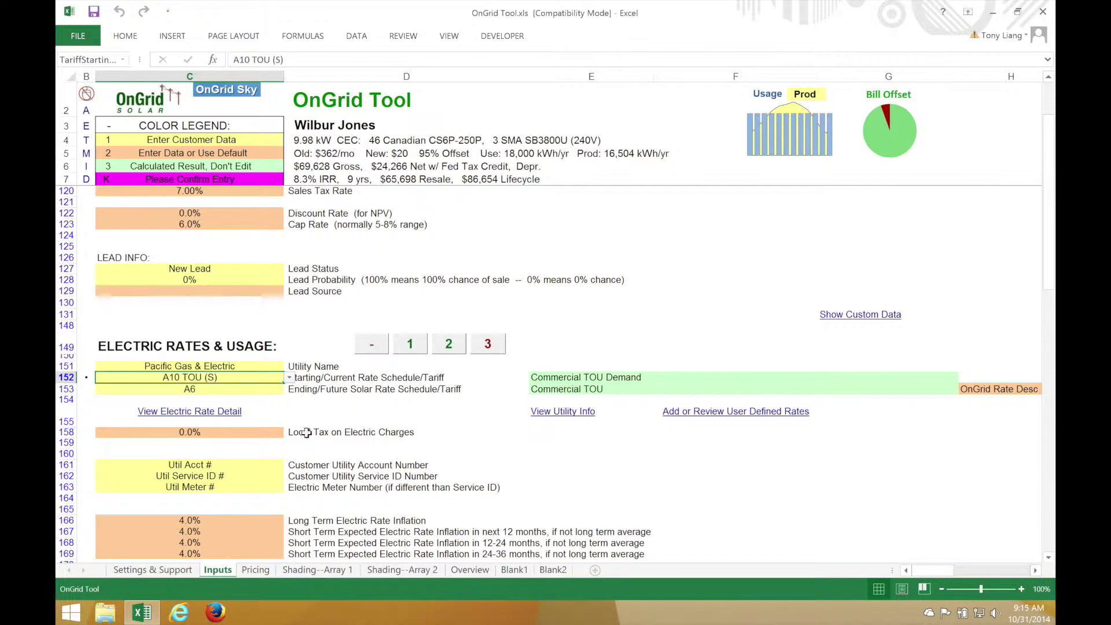
Set the local tax on electric charges to 7.5%
{"action": "left_click", "coordinate": [224, 432]}
{"action": "type", "text": "7.5"}
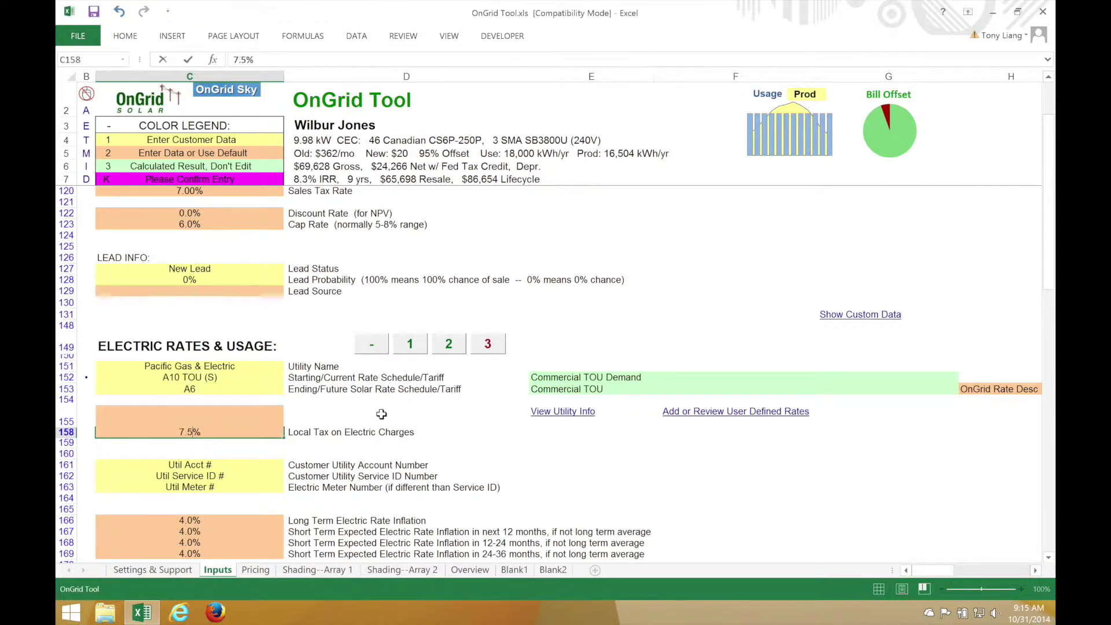
{"action": "key", "text": "Return"}
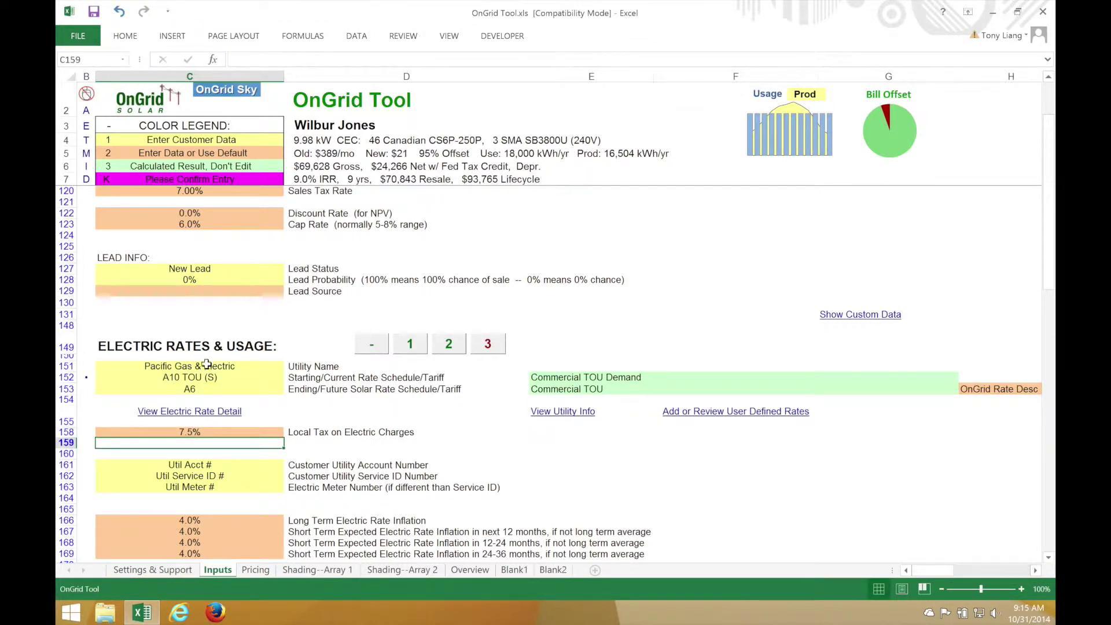
{"action": "left_click", "coordinate": [234, 390]}
{"action": "scroll", "coordinate": [548, 507], "scroll_direction": "down", "scroll_amount": 1}
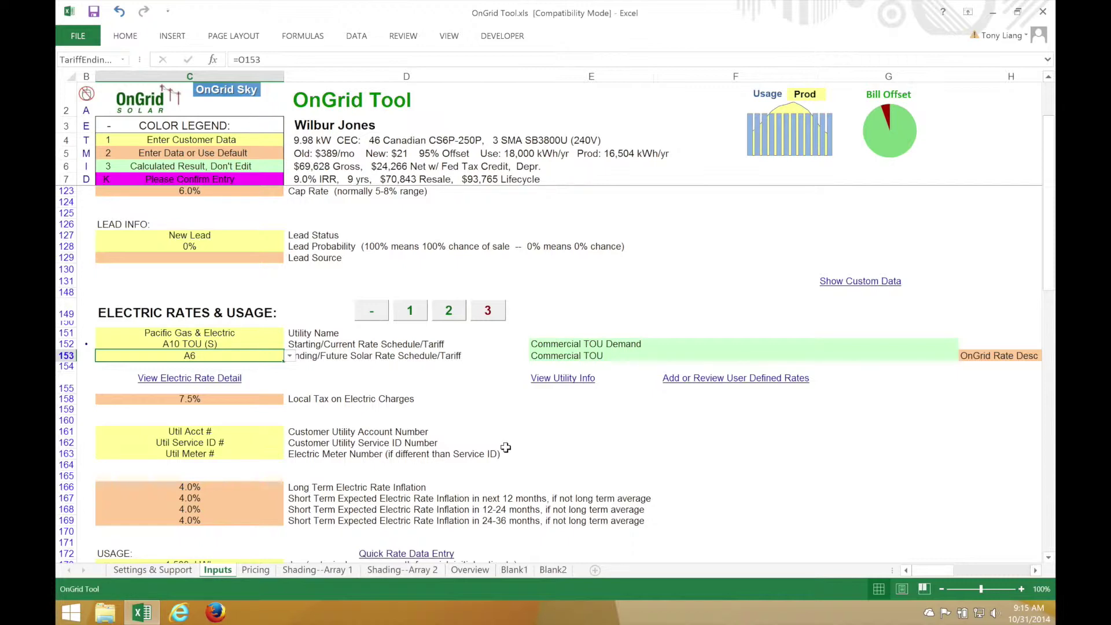
{"action": "scroll", "coordinate": [505, 447], "scroll_direction": "down", "scroll_amount": 4}
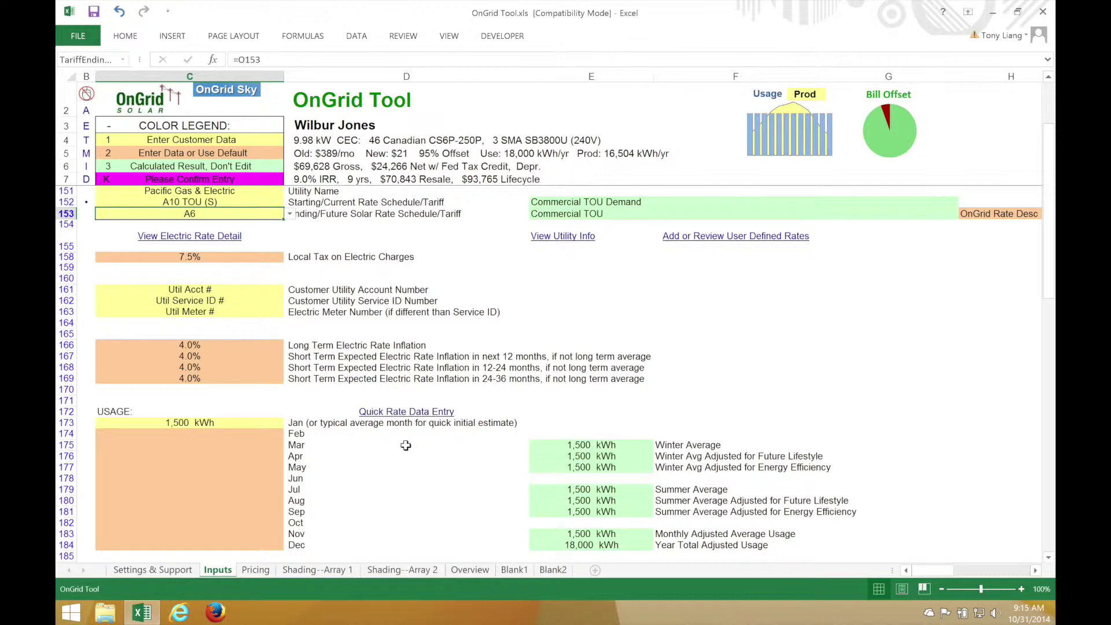
{"action": "scroll", "coordinate": [406, 445], "scroll_direction": "down", "scroll_amount": 1}
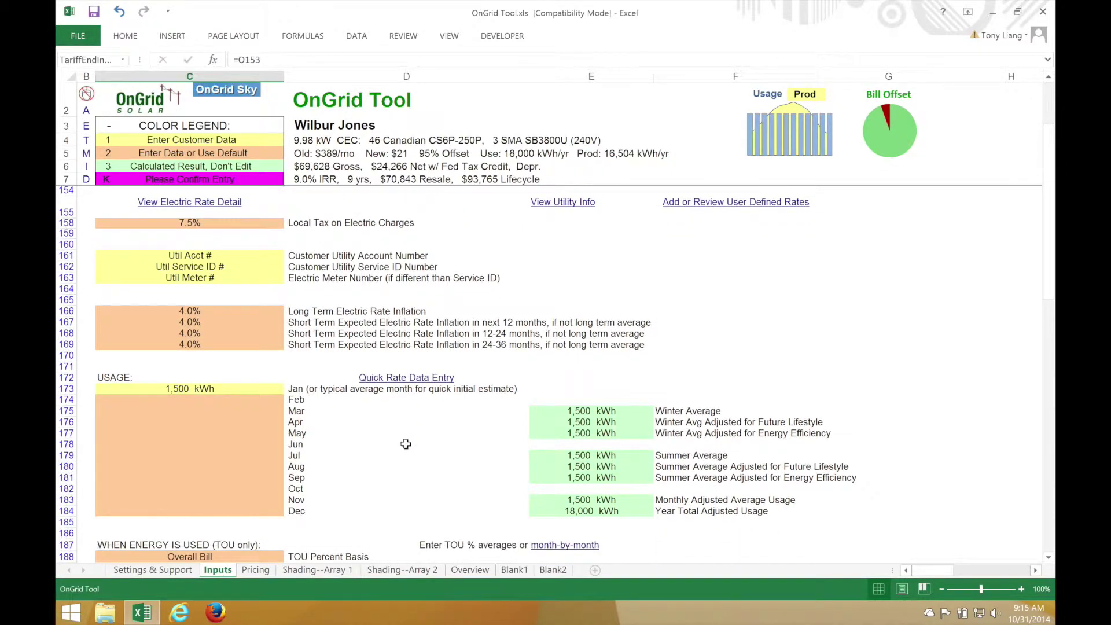
In Quick Rate Data Entry, enter January (7000/3000 kWh, 50 kW) and February (7666/3444 kWh, 55 kW) usage
{"action": "left_click", "coordinate": [415, 379]}
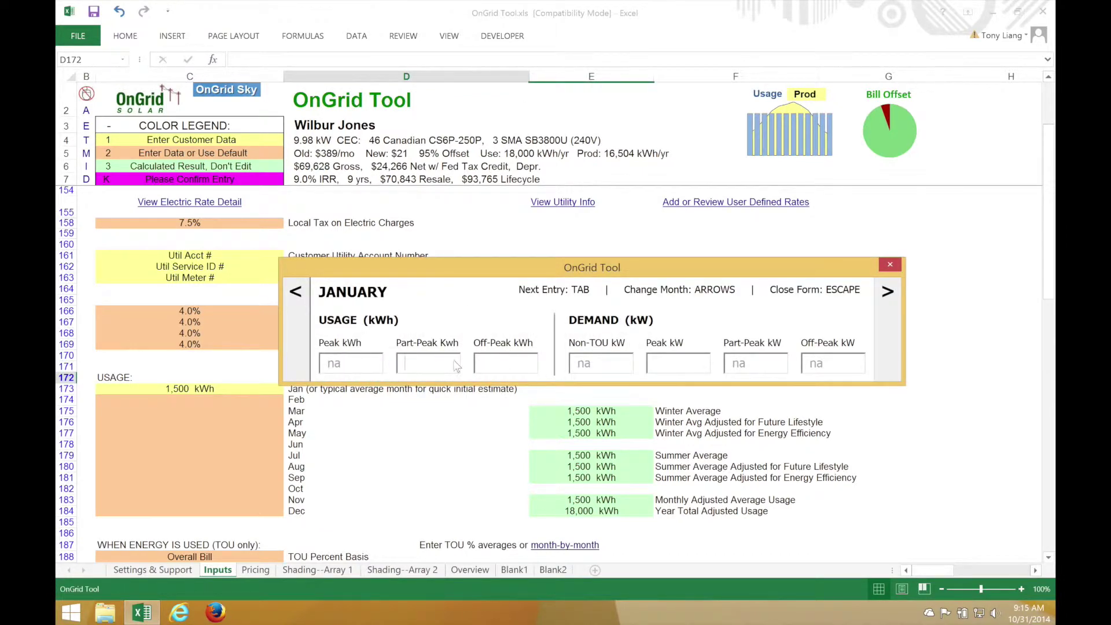
{"action": "left_click", "coordinate": [688, 357]}
{"action": "left_click", "coordinate": [447, 357]}
{"action": "type", "text": "7000"}
{"action": "type", "text": "3000"}
{"action": "type", "text": "50"}
{"action": "key", "text": "Right"}
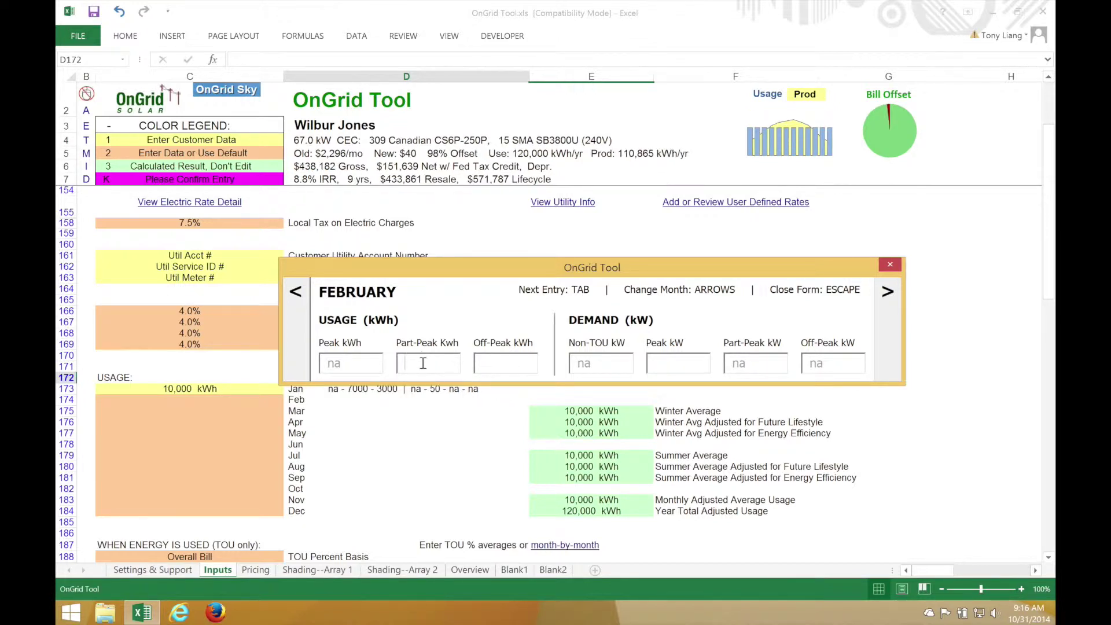
{"action": "type", "text": "7666"}
{"action": "type", "text": "3444"}
{"action": "type", "text": "55"}
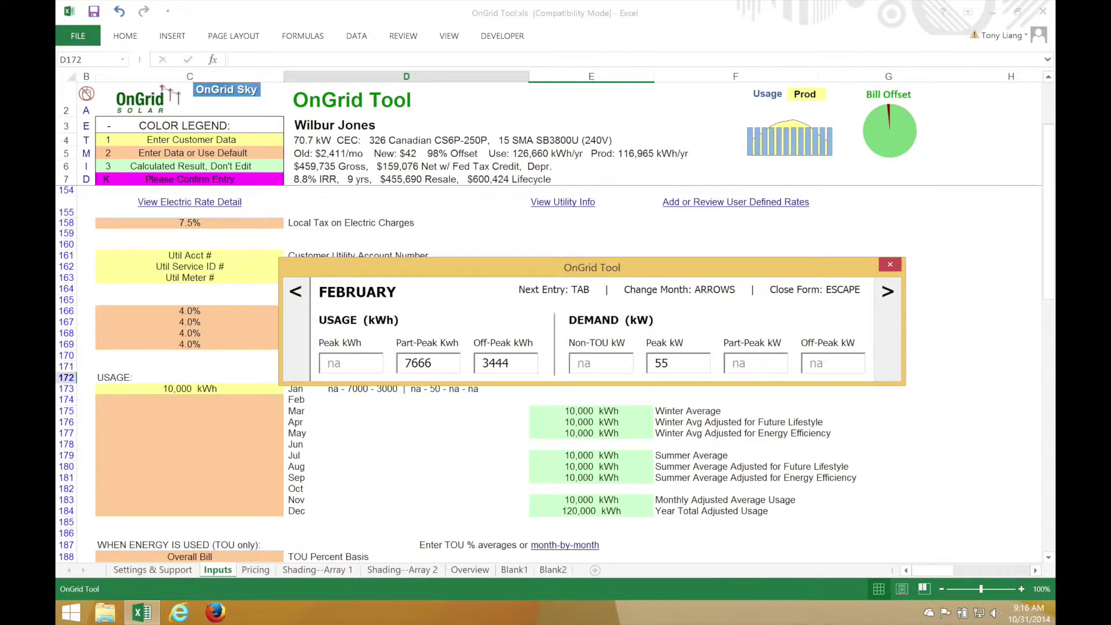
{"action": "key", "text": "Right"}
{"action": "key", "text": "Right"}
{"action": "key", "text": "Right"}
{"action": "key", "text": "Right"}
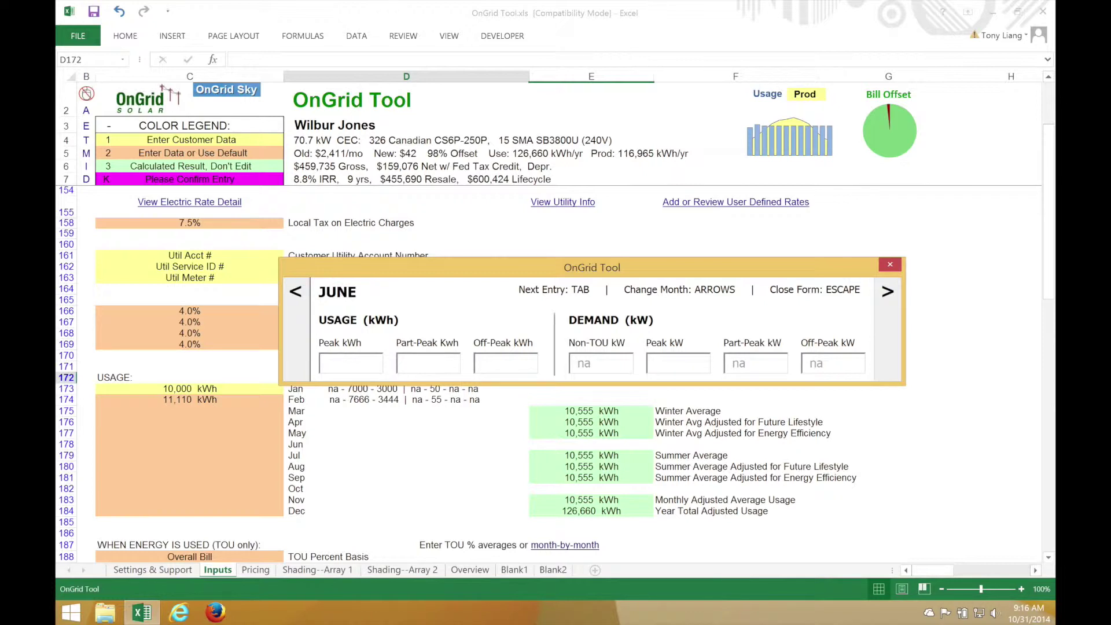
{"action": "key", "text": "Right"}
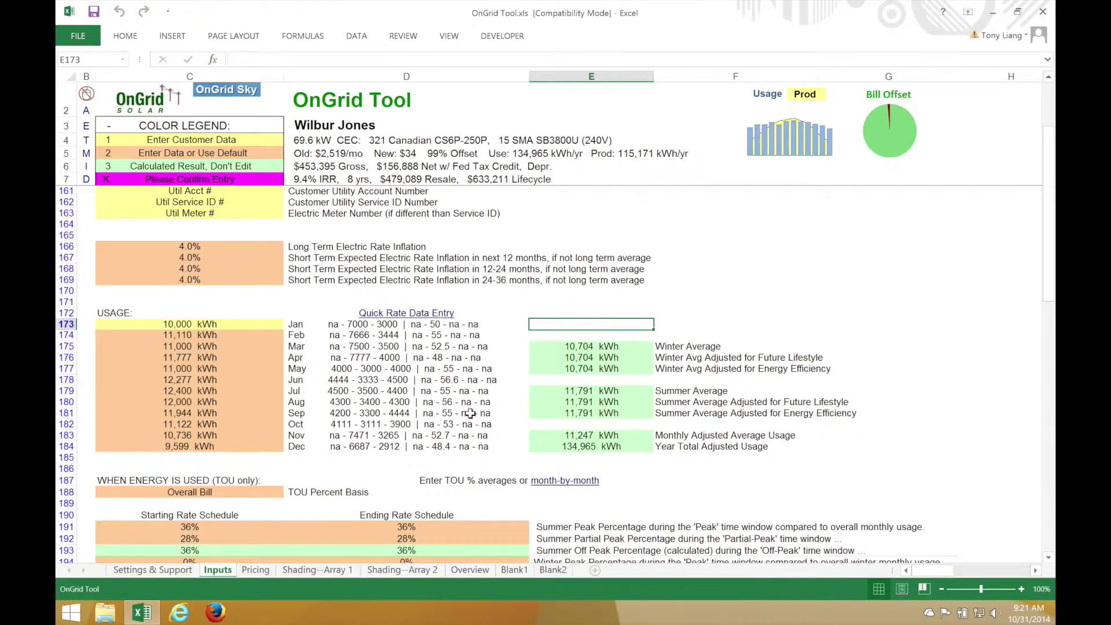
{"action": "scroll", "coordinate": [470, 414], "scroll_direction": "down", "scroll_amount": 4}
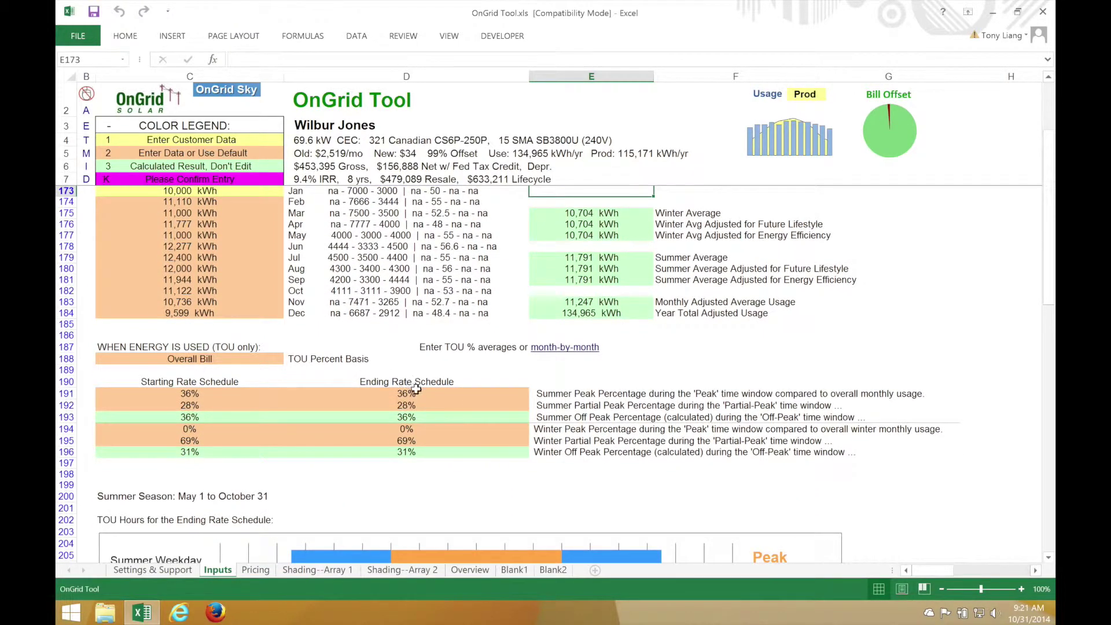
{"action": "scroll", "coordinate": [338, 475], "scroll_direction": "down", "scroll_amount": 8}
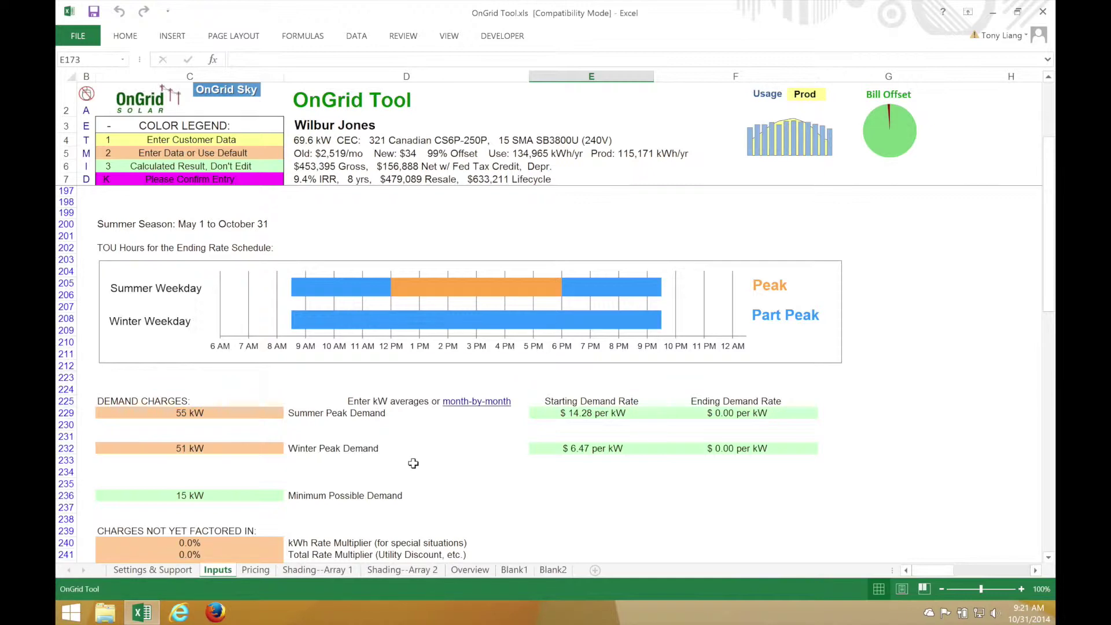
{"action": "scroll", "coordinate": [432, 464], "scroll_direction": "down", "scroll_amount": 15}
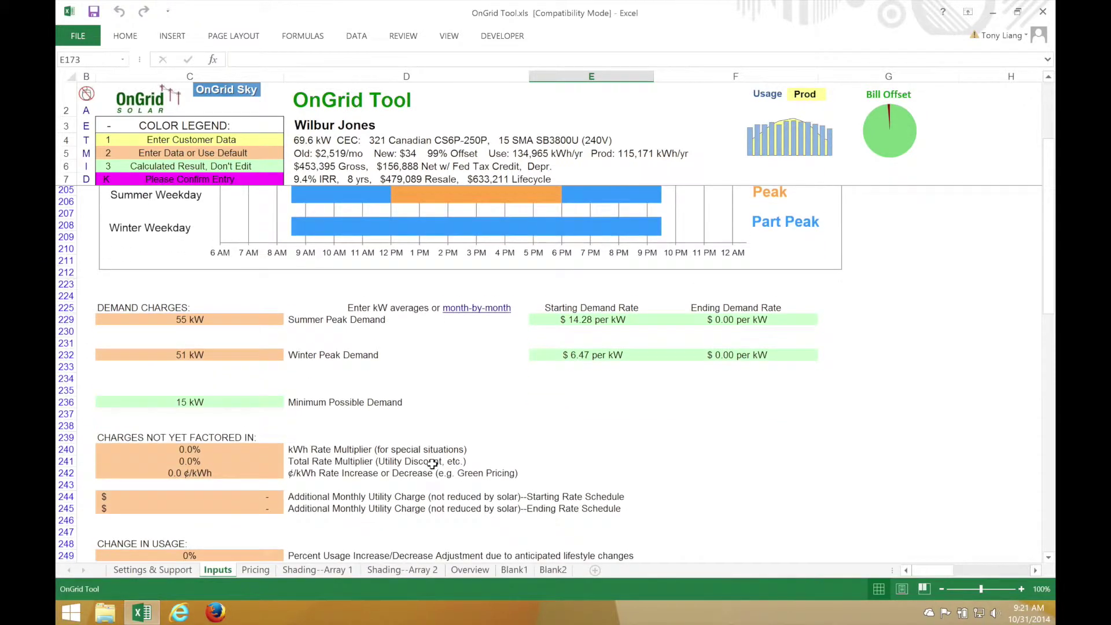
{"action": "scroll", "coordinate": [433, 464], "scroll_direction": "down", "scroll_amount": 5}
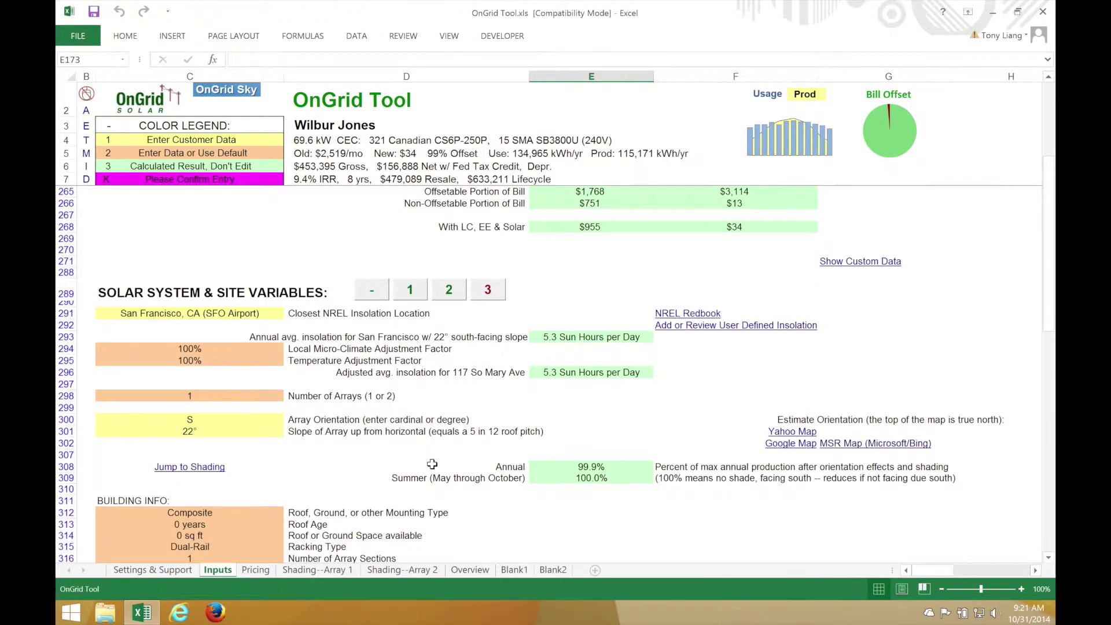
Set the number of arrays to 2
{"action": "left_click", "coordinate": [243, 313]}
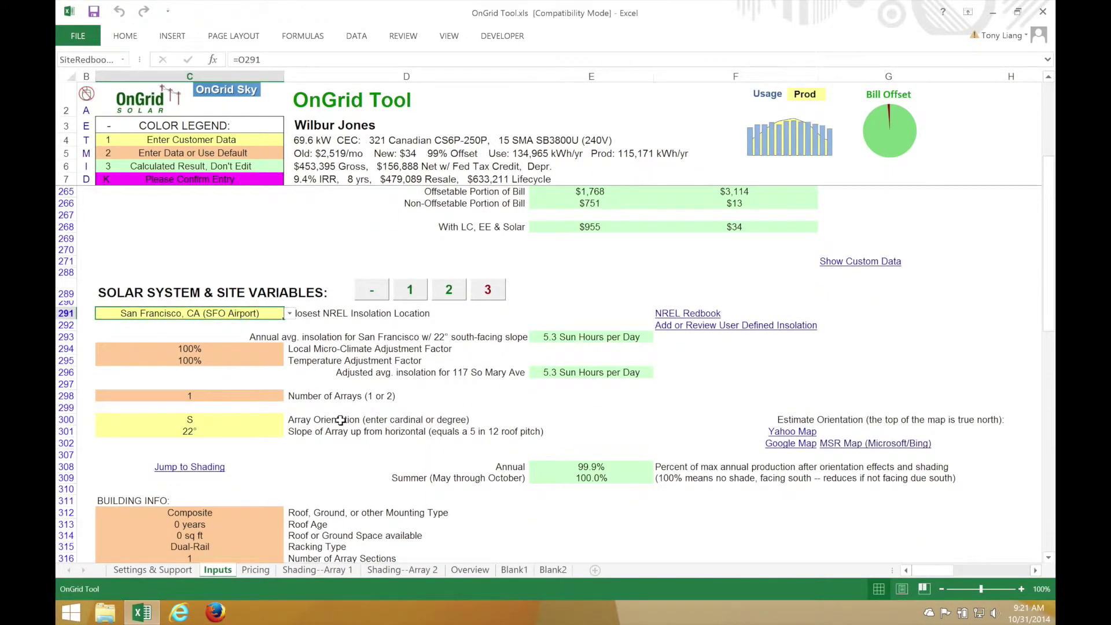
{"action": "scroll", "coordinate": [340, 421], "scroll_direction": "down", "scroll_amount": 1}
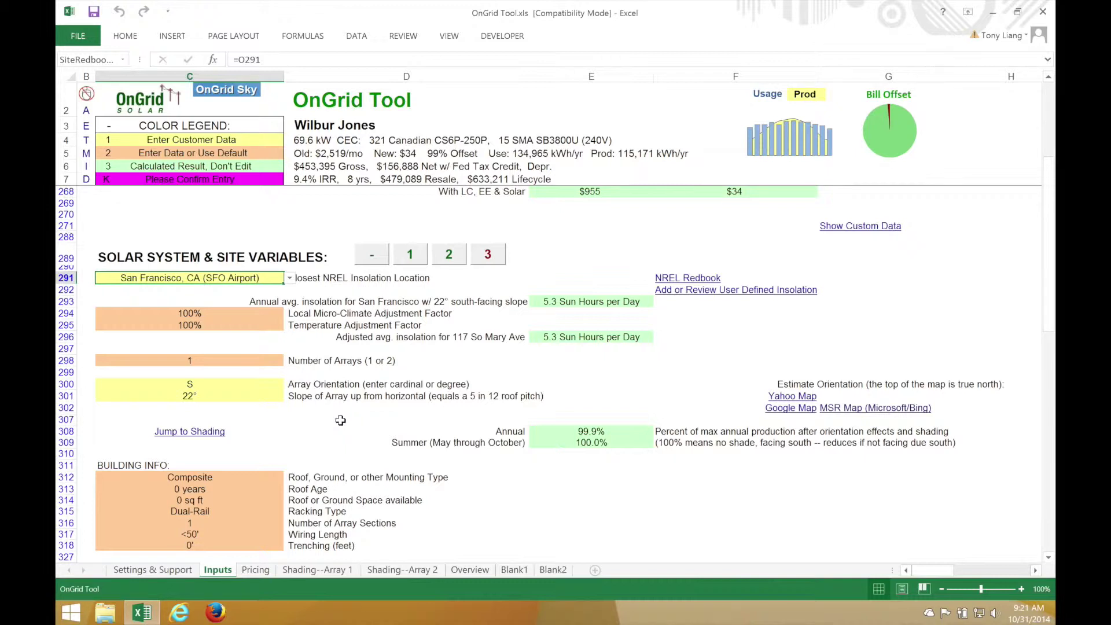
{"action": "scroll", "coordinate": [341, 421], "scroll_direction": "down", "scroll_amount": 1}
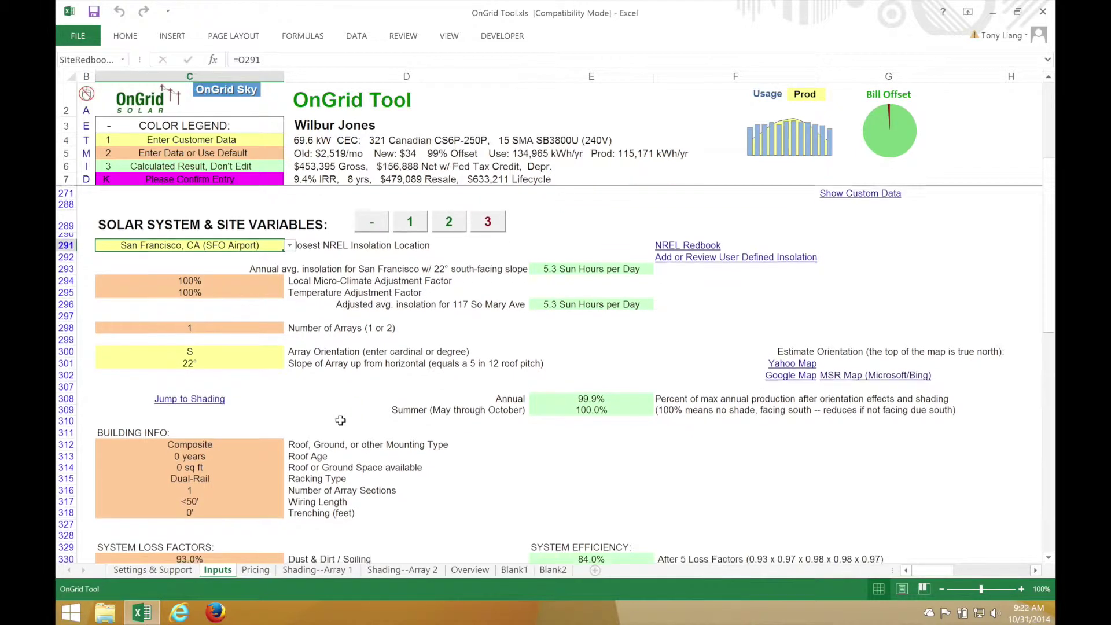
{"action": "left_click", "coordinate": [249, 327]}
{"action": "type", "text": "2"}
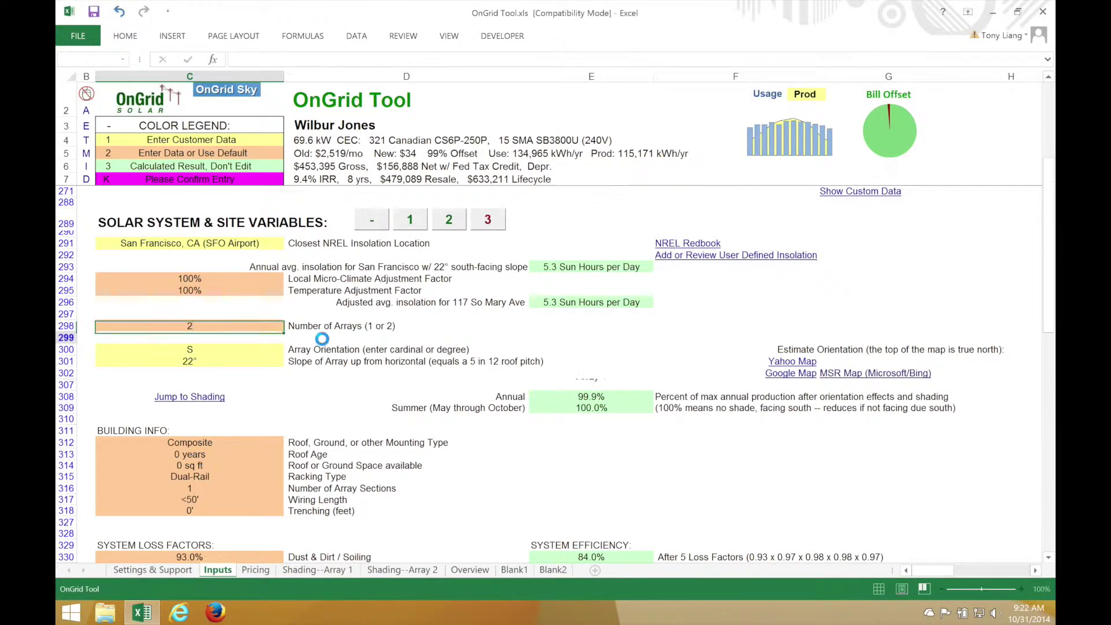
{"action": "key", "text": "Return"}
Orient array 1 west and array 2 east, with a 15° slope
{"action": "left_click", "coordinate": [254, 353]}
{"action": "type", "text": "w"}
{"action": "key", "text": "Return"}
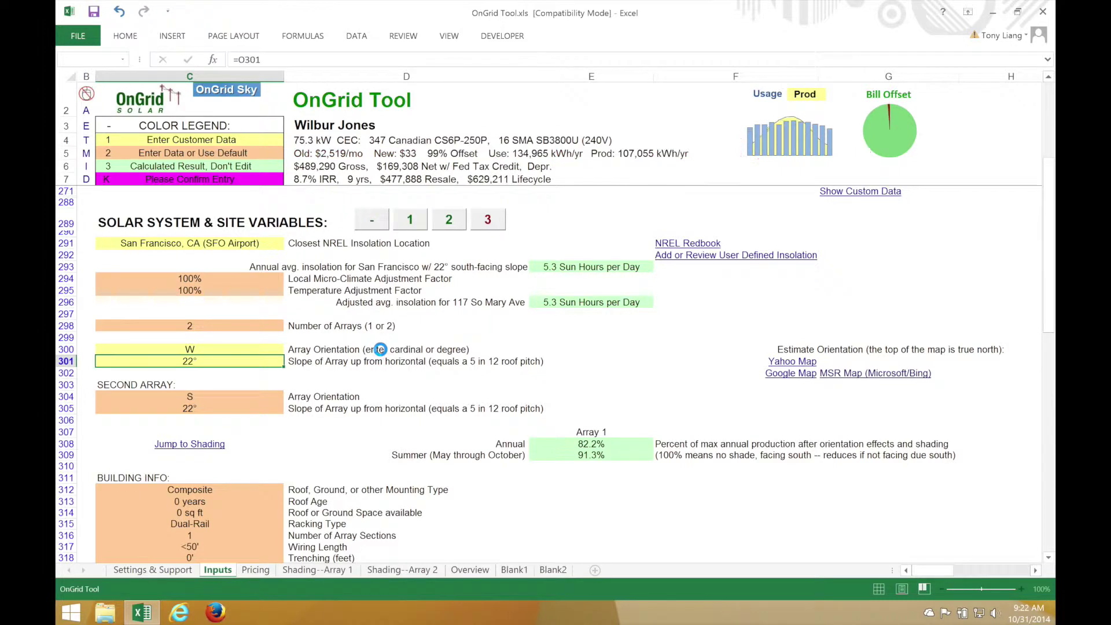
{"action": "key", "text": "Return"}
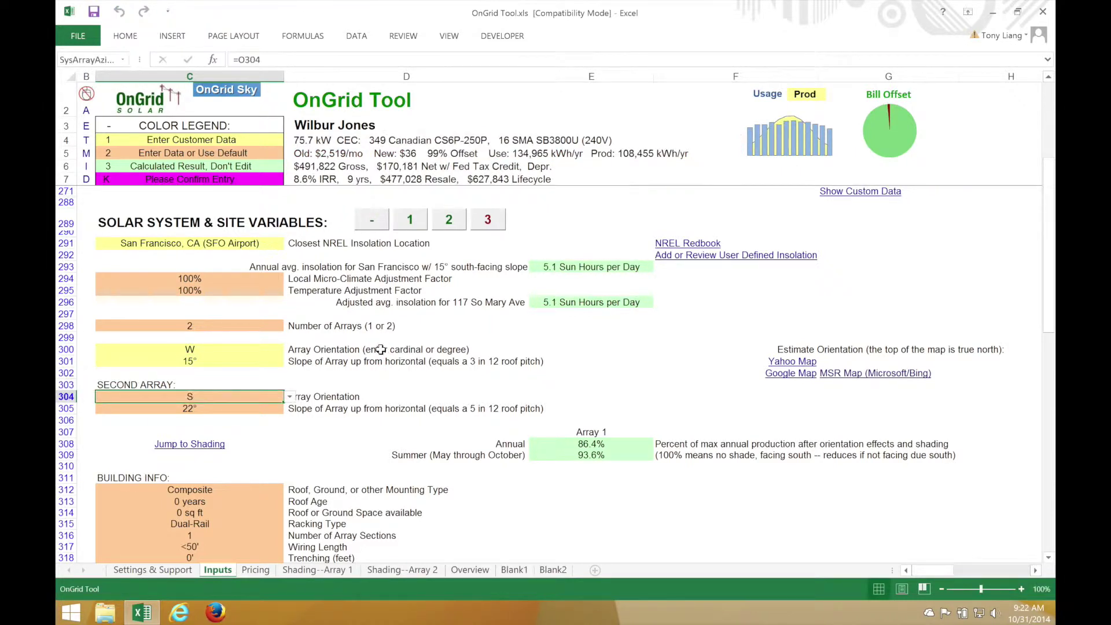
{"action": "type", "text": "e"}
{"action": "key", "text": "Return"}
{"action": "type", "text": "15"}
{"action": "key", "text": "Return"}
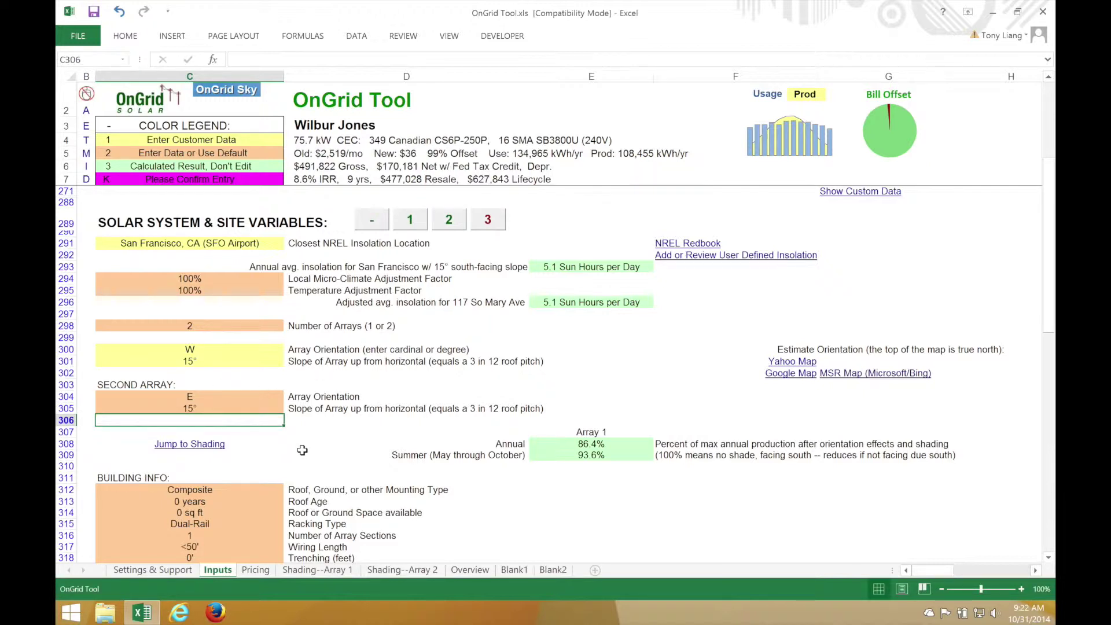
{"action": "scroll", "coordinate": [302, 450], "scroll_direction": "down", "scroll_amount": 7}
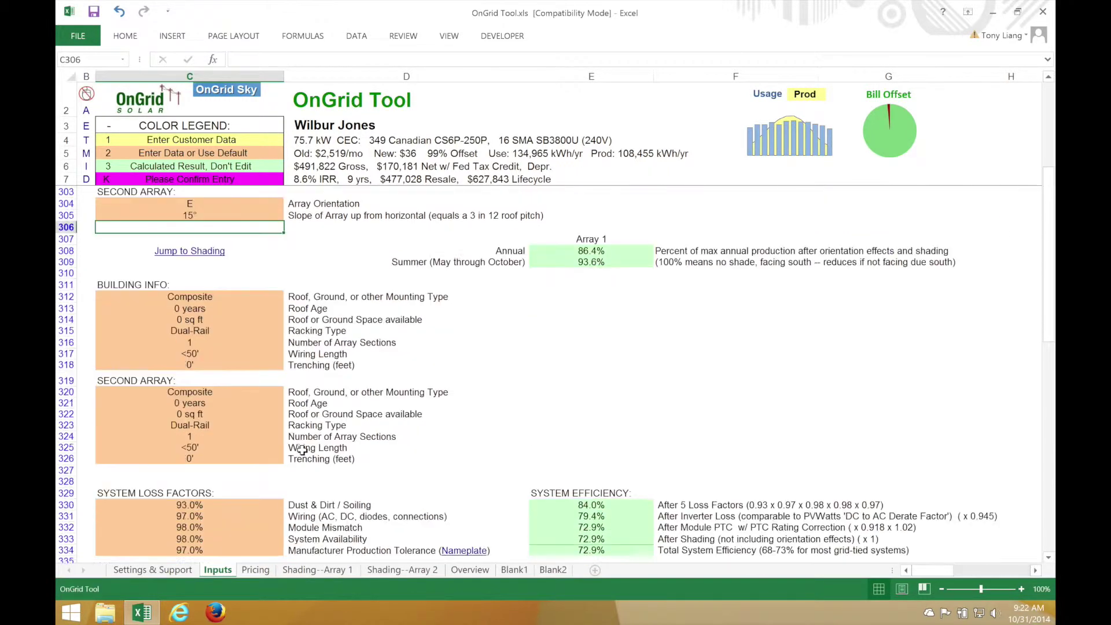
Replace the Composite roof type with Metal - Corrugated
{"action": "left_click", "coordinate": [241, 227]}
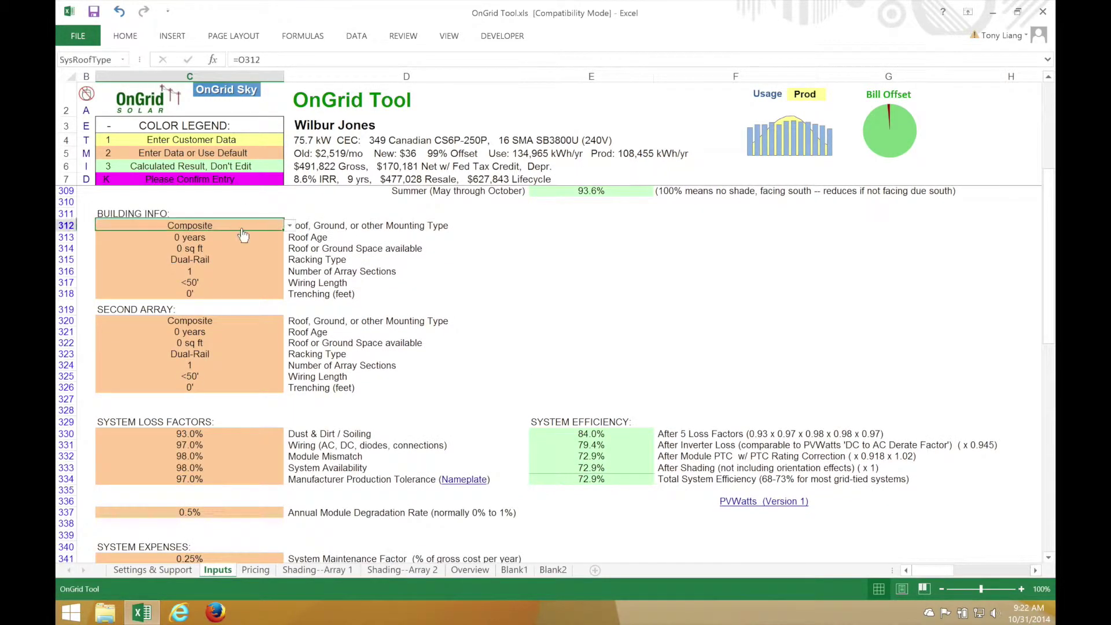
{"action": "left_click", "coordinate": [289, 226]}
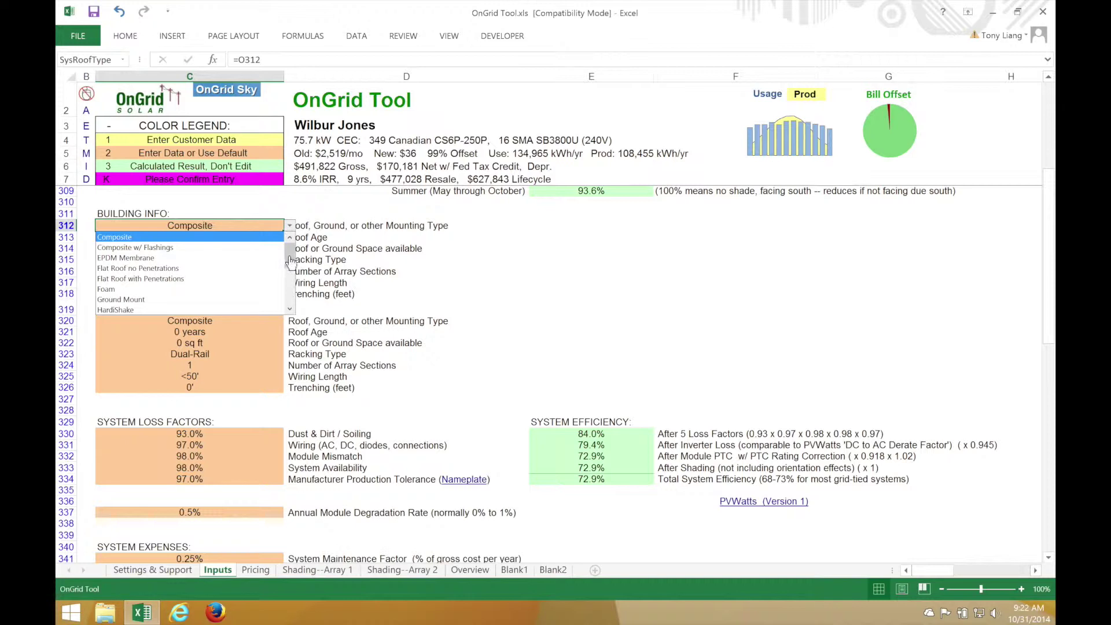
{"action": "scroll", "coordinate": [289, 261], "scroll_direction": "down", "scroll_amount": 3}
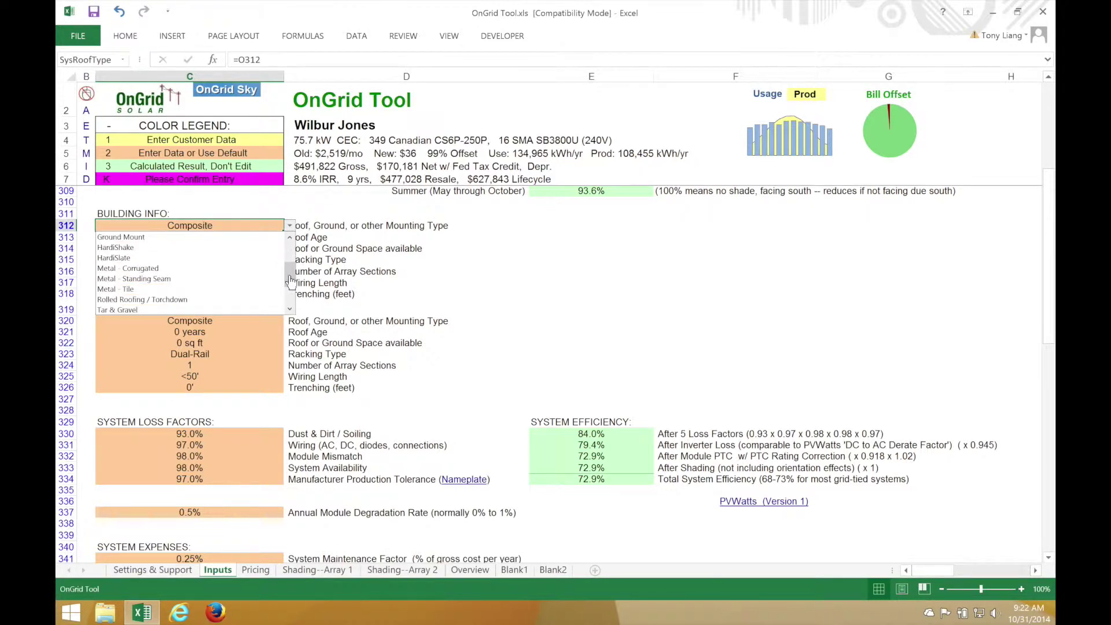
{"action": "left_click", "coordinate": [209, 272]}
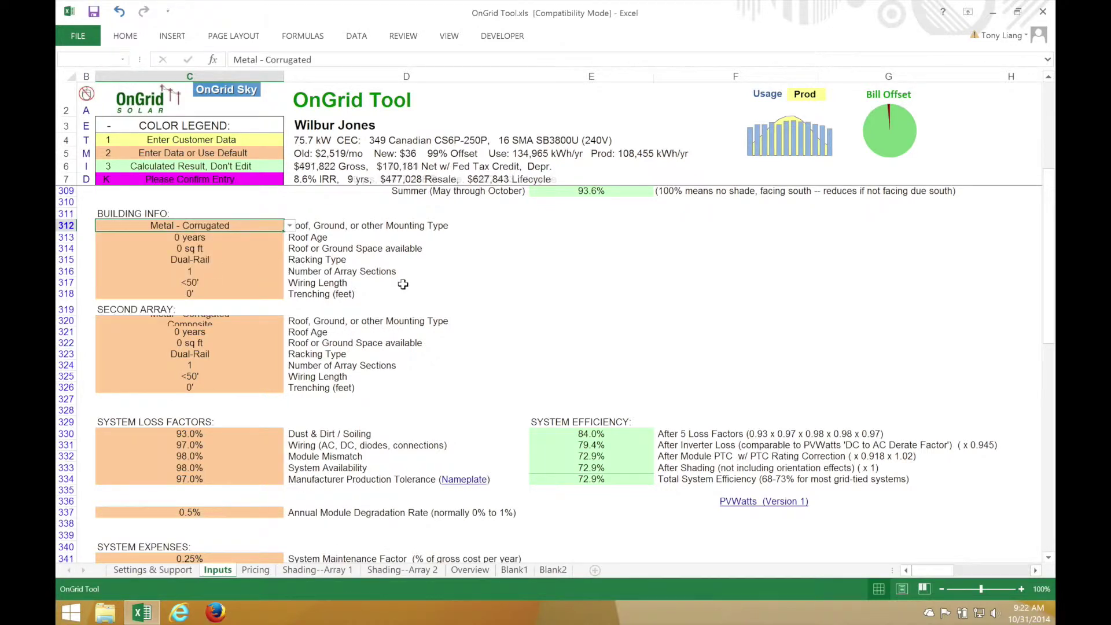
{"action": "left_click", "coordinate": [504, 312]}
{"action": "scroll", "coordinate": [391, 410], "scroll_direction": "down", "scroll_amount": 7}
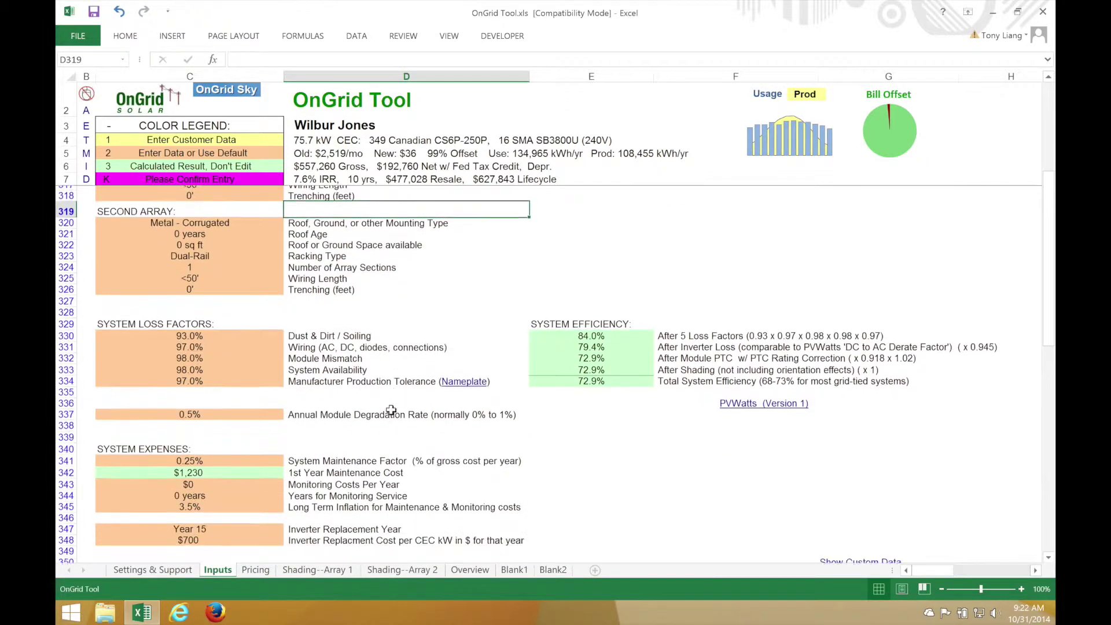
{"action": "scroll", "coordinate": [391, 410], "scroll_direction": "down", "scroll_amount": 2}
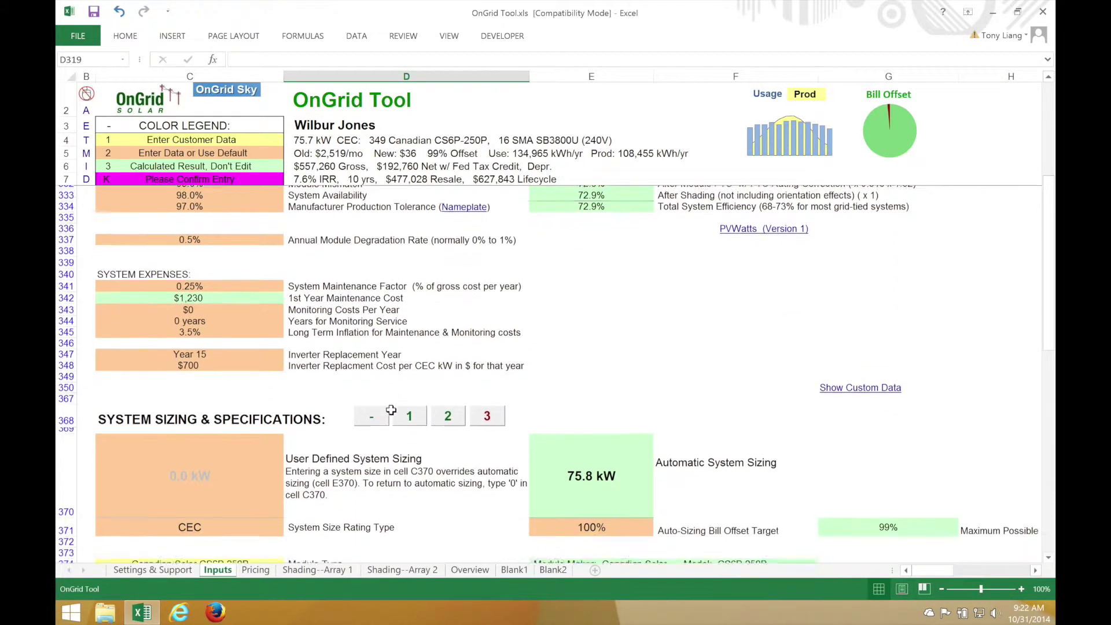
Set the module type to Canadian Solar CS6X-315P
{"action": "scroll", "coordinate": [391, 409], "scroll_direction": "down", "scroll_amount": 2}
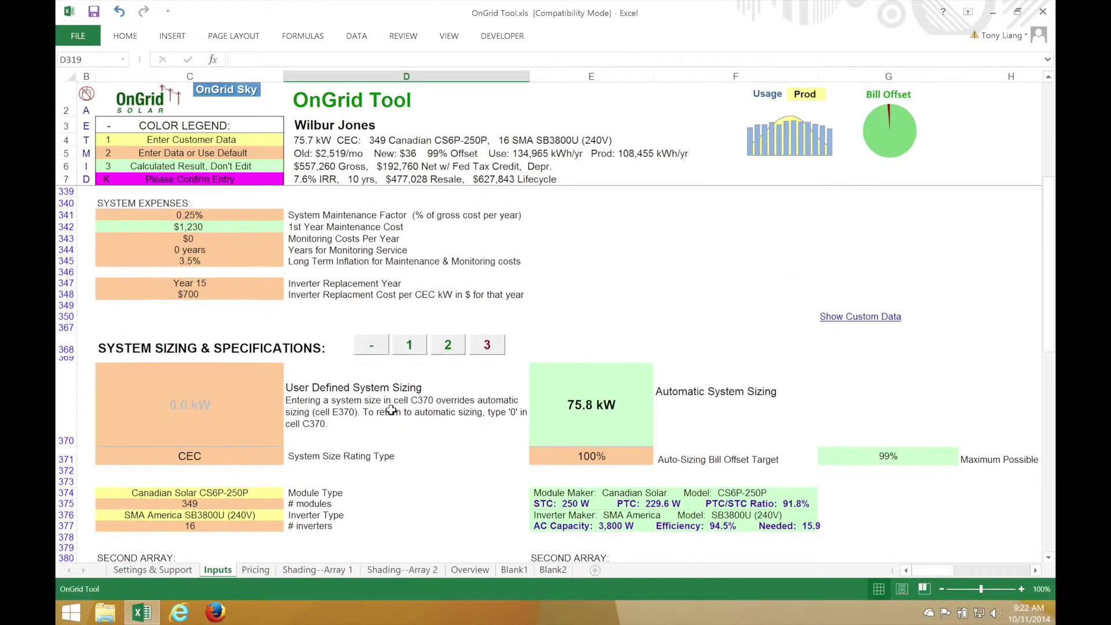
{"action": "scroll", "coordinate": [391, 410], "scroll_direction": "down", "scroll_amount": 1}
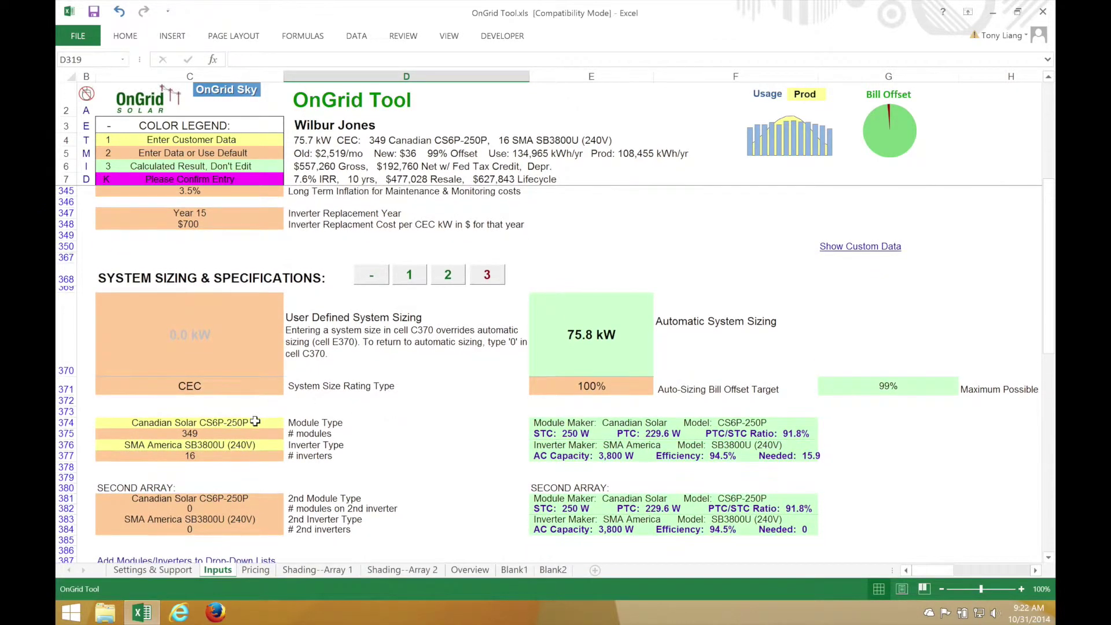
{"action": "left_click", "coordinate": [254, 421]}
{"action": "left_click", "coordinate": [288, 425]}
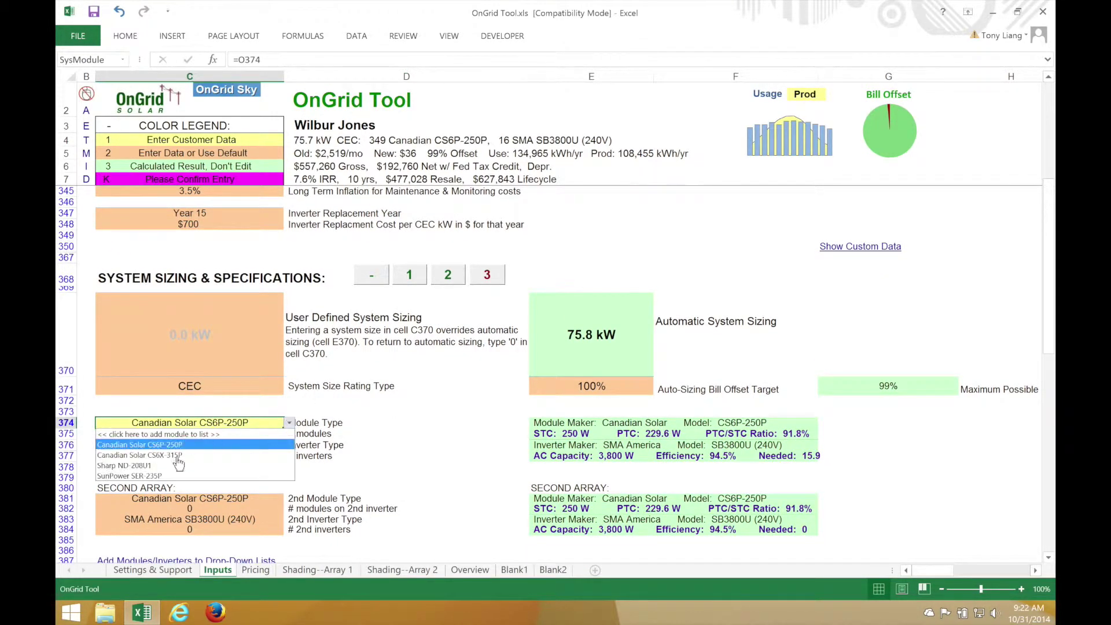
{"action": "left_click", "coordinate": [257, 461]}
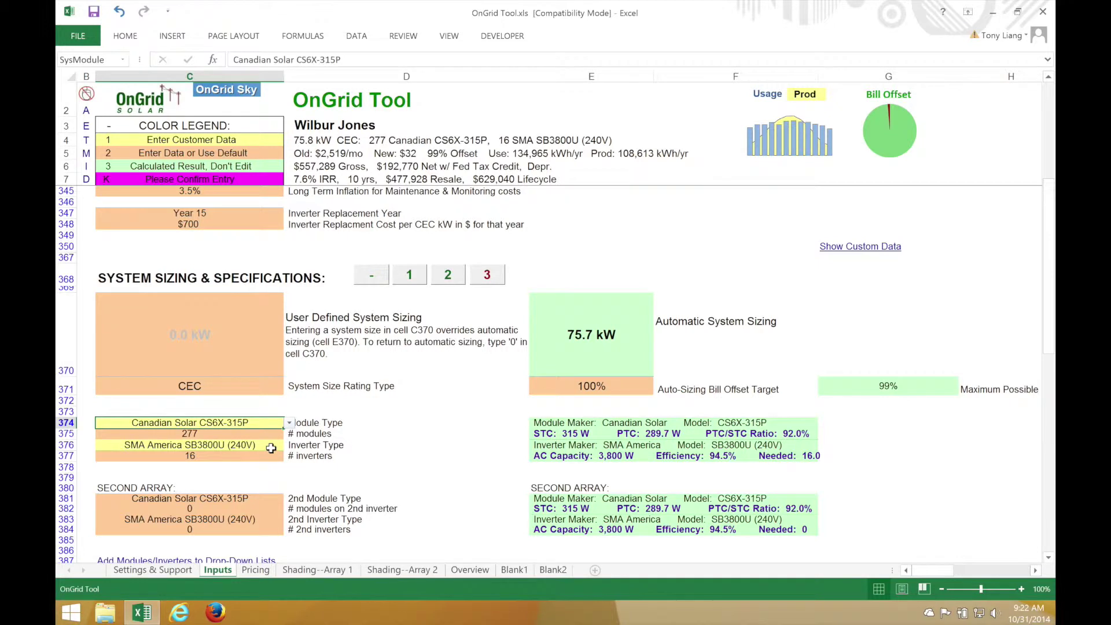
Set the inverter type to Fronius USA IG Plus V 12.0-3WYE277
{"action": "left_click", "coordinate": [271, 449]}
{"action": "left_click", "coordinate": [290, 445]}
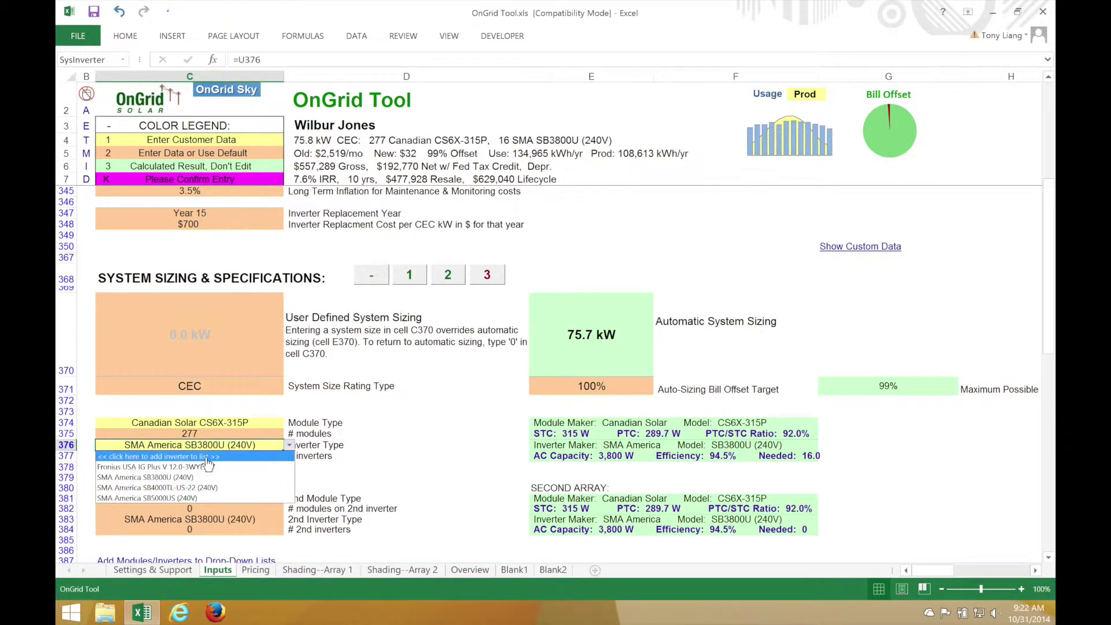
{"action": "left_click", "coordinate": [261, 467]}
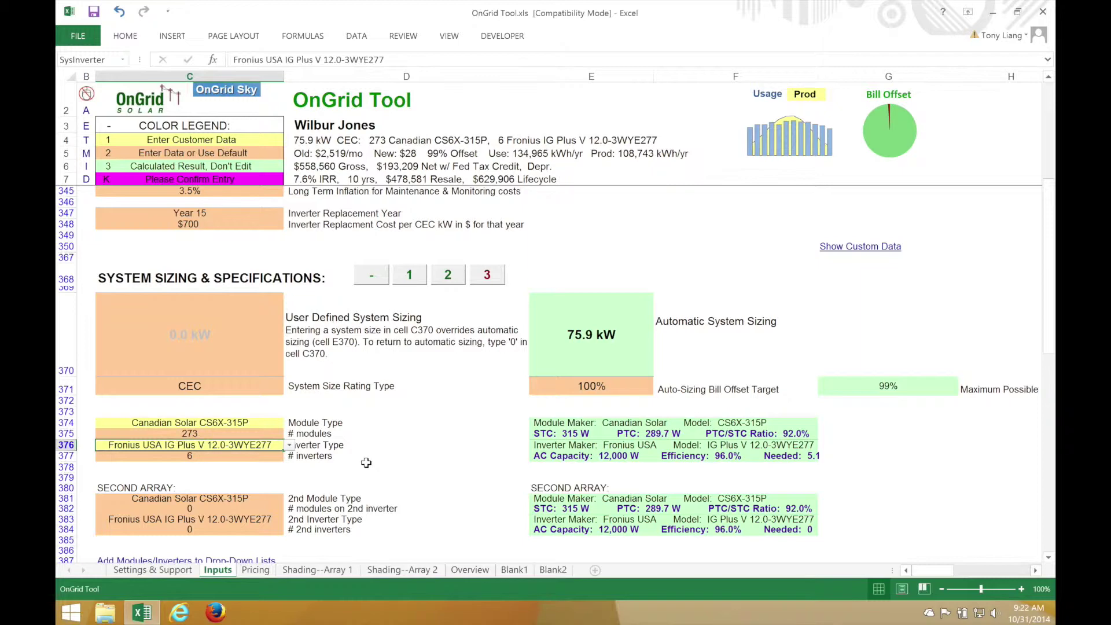
{"action": "left_click", "coordinate": [367, 463]}
{"action": "scroll", "coordinate": [359, 407], "scroll_direction": "up", "scroll_amount": 3}
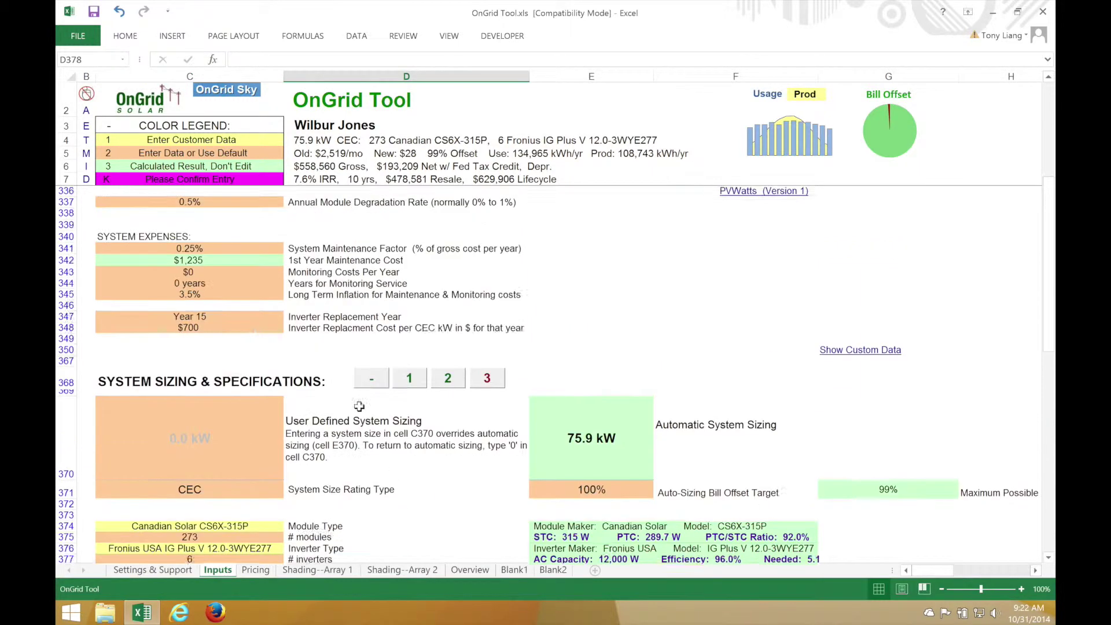
{"action": "scroll", "coordinate": [359, 406], "scroll_direction": "up", "scroll_amount": 4}
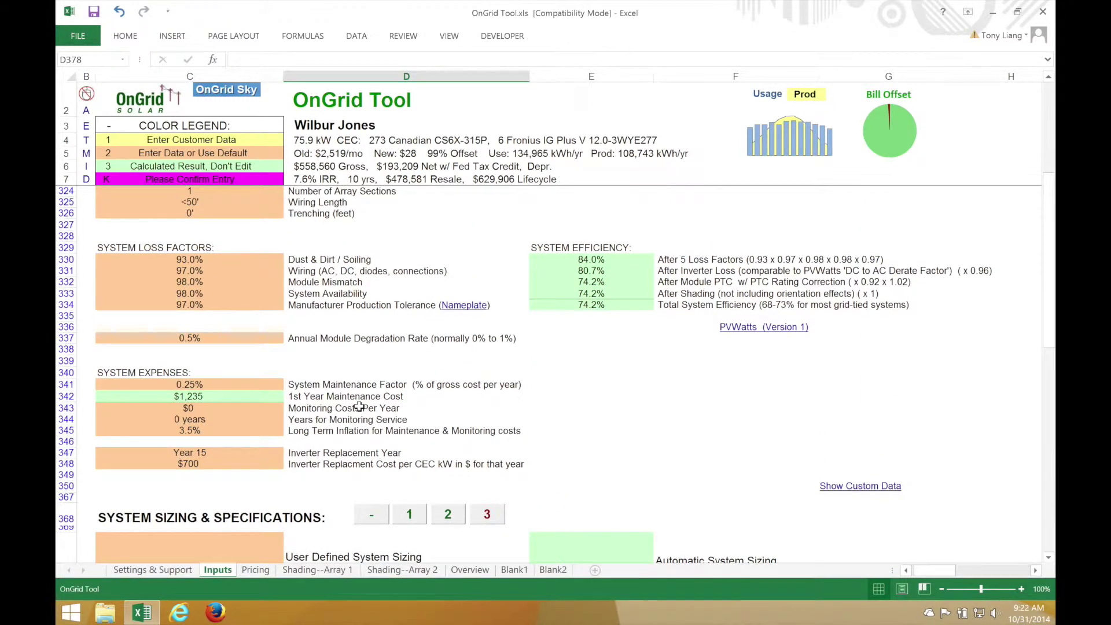
Set the module mismatch factor and manufacturer production tolerance both to 100%
{"action": "left_click", "coordinate": [233, 249]}
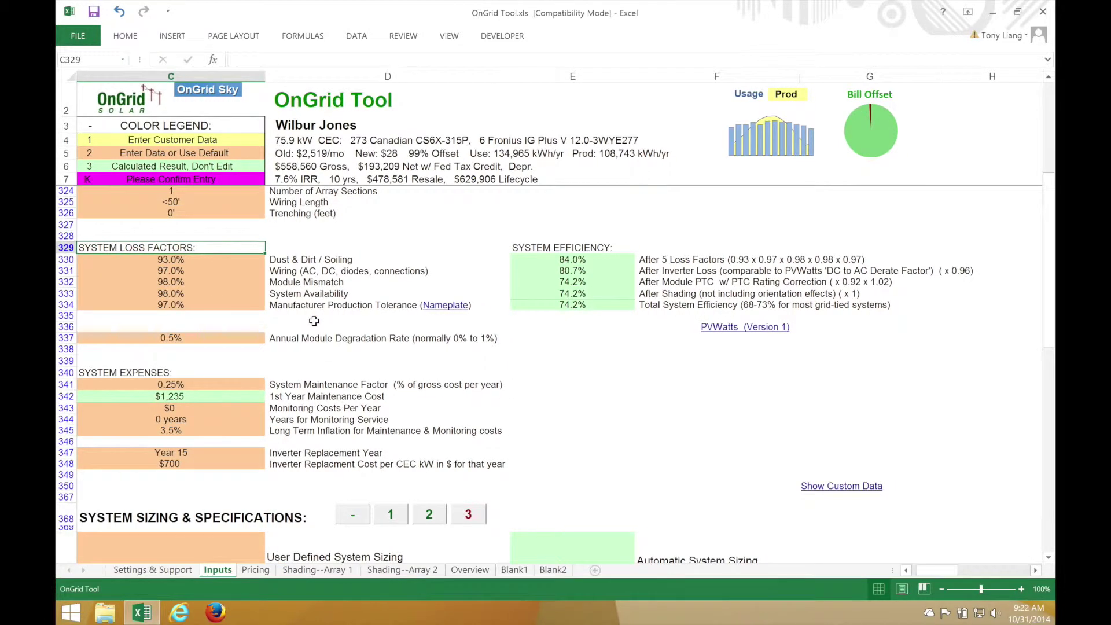
{"action": "scroll", "coordinate": [311, 319], "scroll_direction": "up", "scroll_amount": 2}
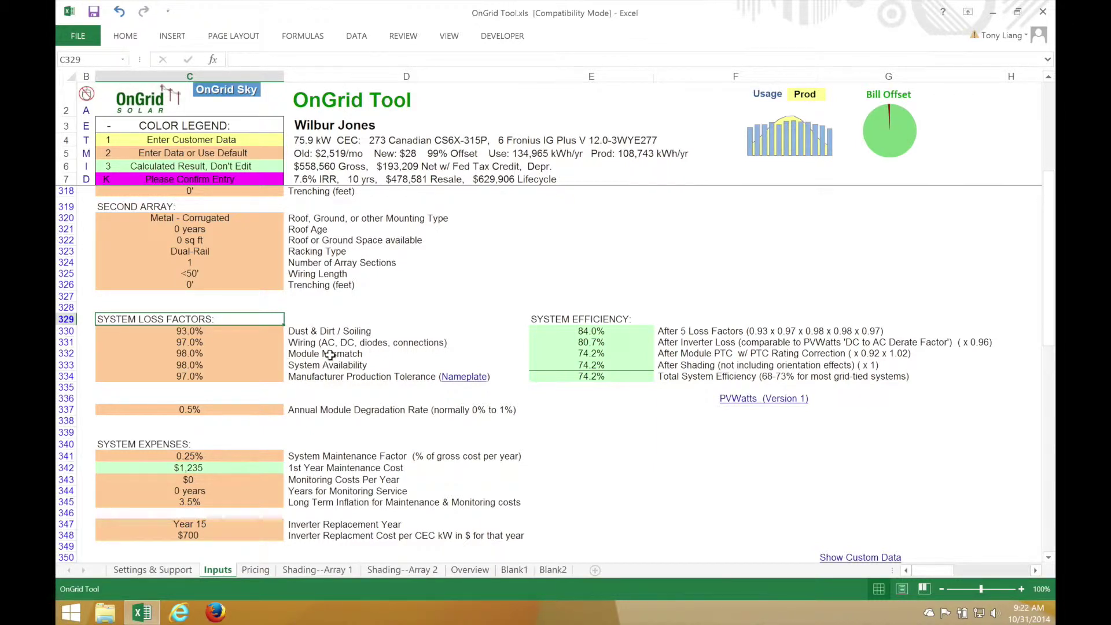
{"action": "left_click", "coordinate": [260, 354]}
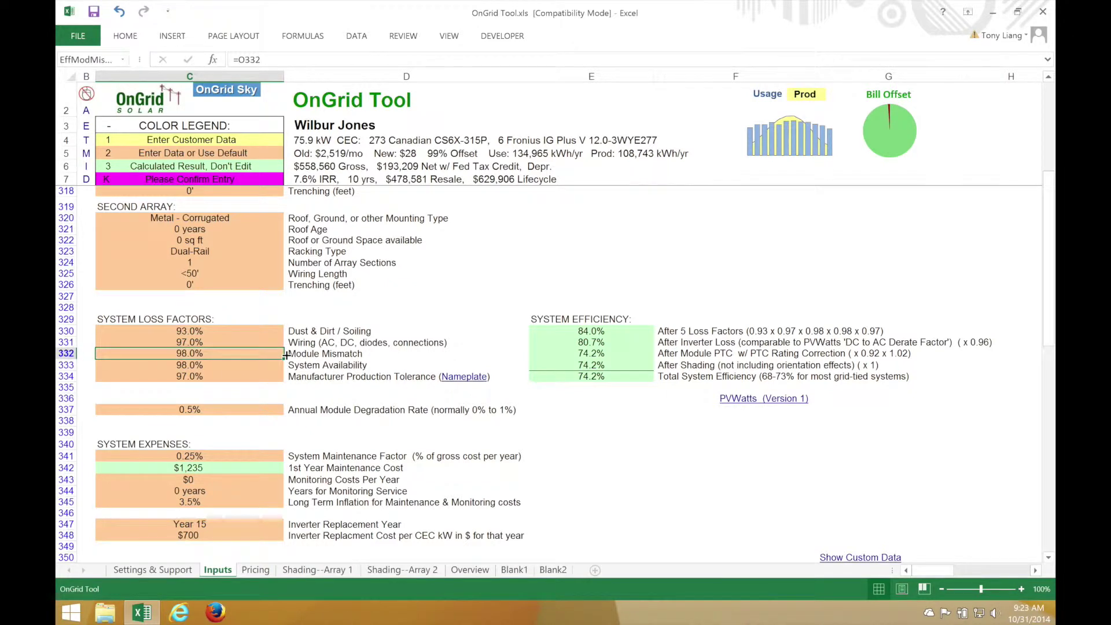
{"action": "type", "text": "100"}
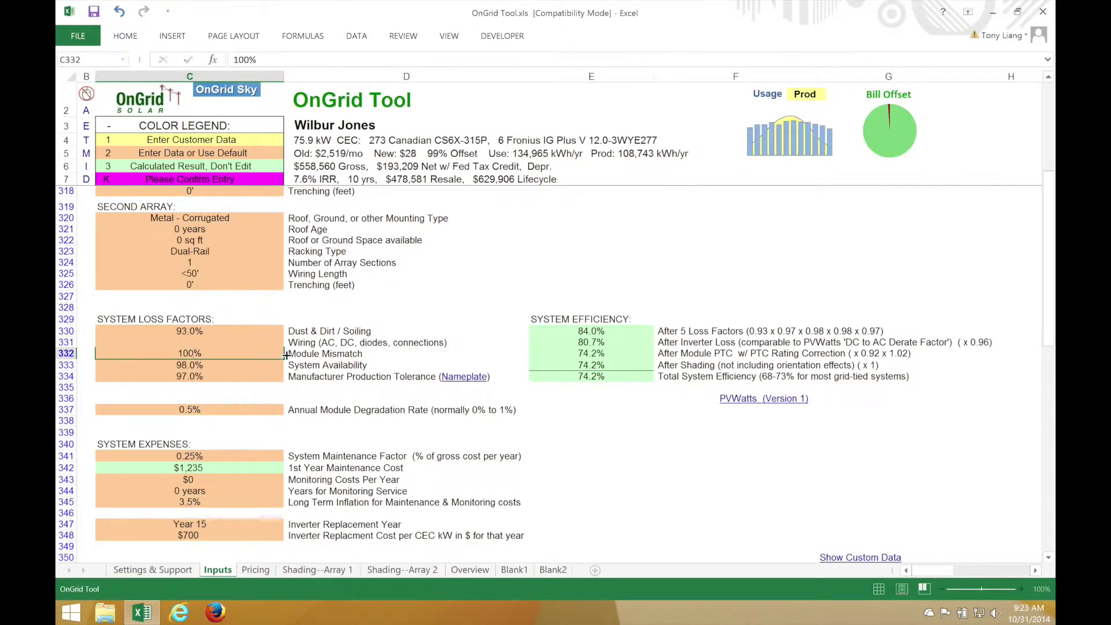
{"action": "key", "text": "Return"}
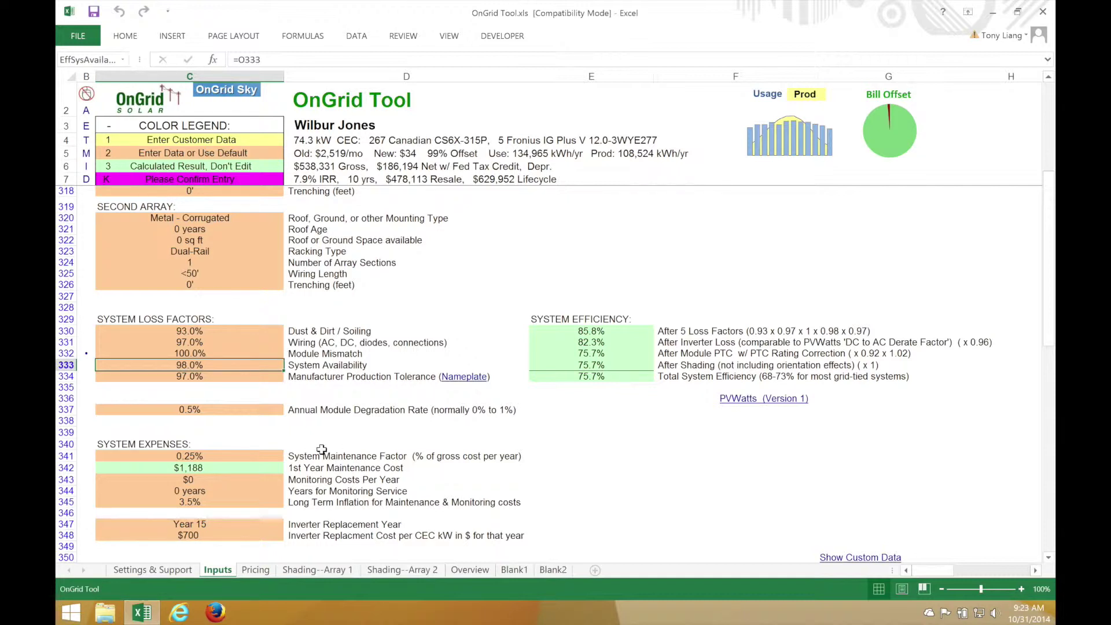
{"action": "key", "text": "Down"}
{"action": "type", "text": "100%"}
{"action": "key", "text": "Return"}
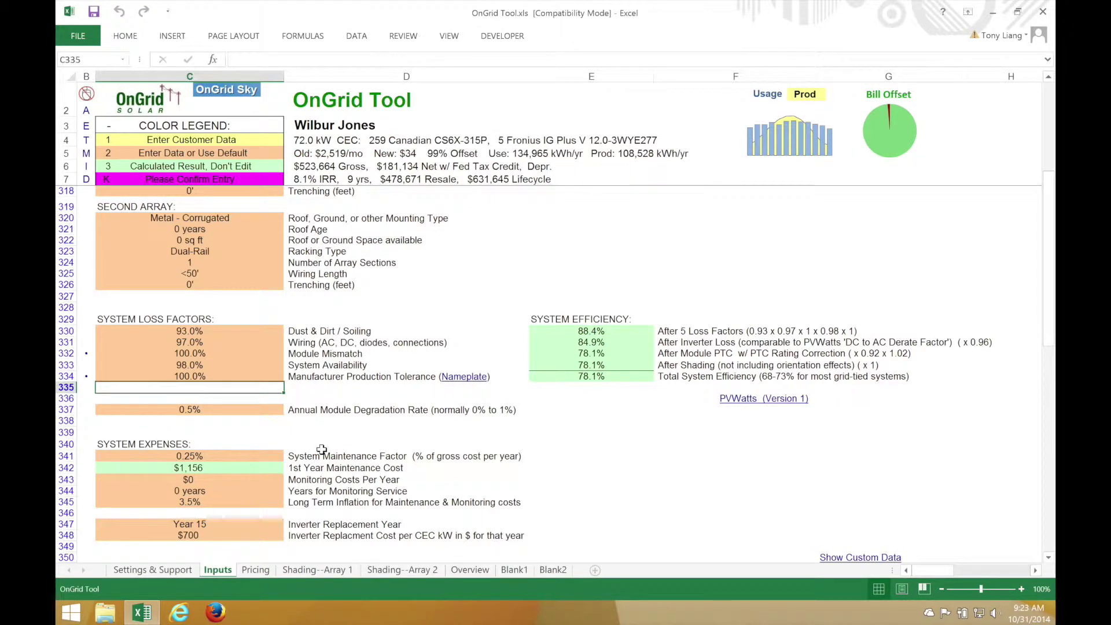
Set the inverter replacement cost to $500 per CEC kW
{"action": "scroll", "coordinate": [417, 493], "scroll_direction": "down", "scroll_amount": 3}
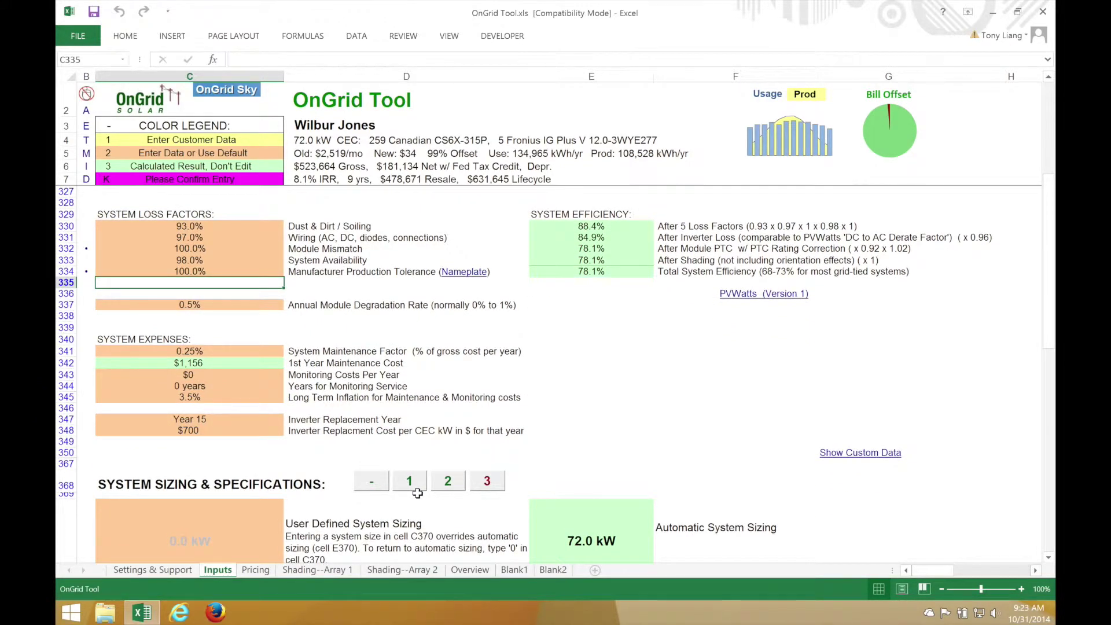
{"action": "left_click", "coordinate": [186, 430]}
{"action": "type", "text": "500"}
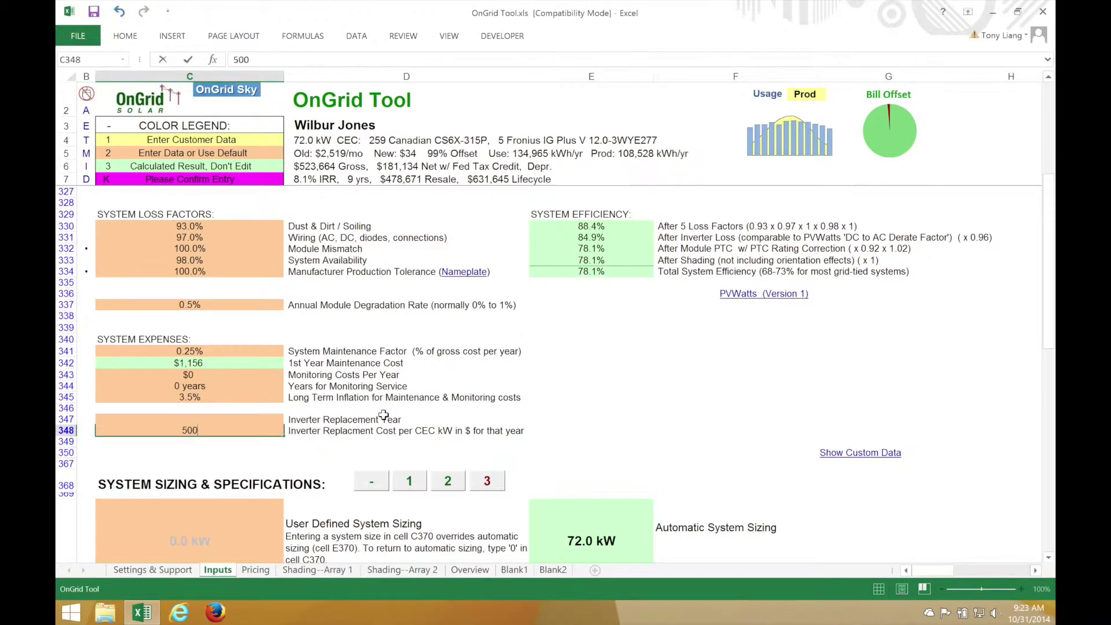
{"action": "key", "text": "Return"}
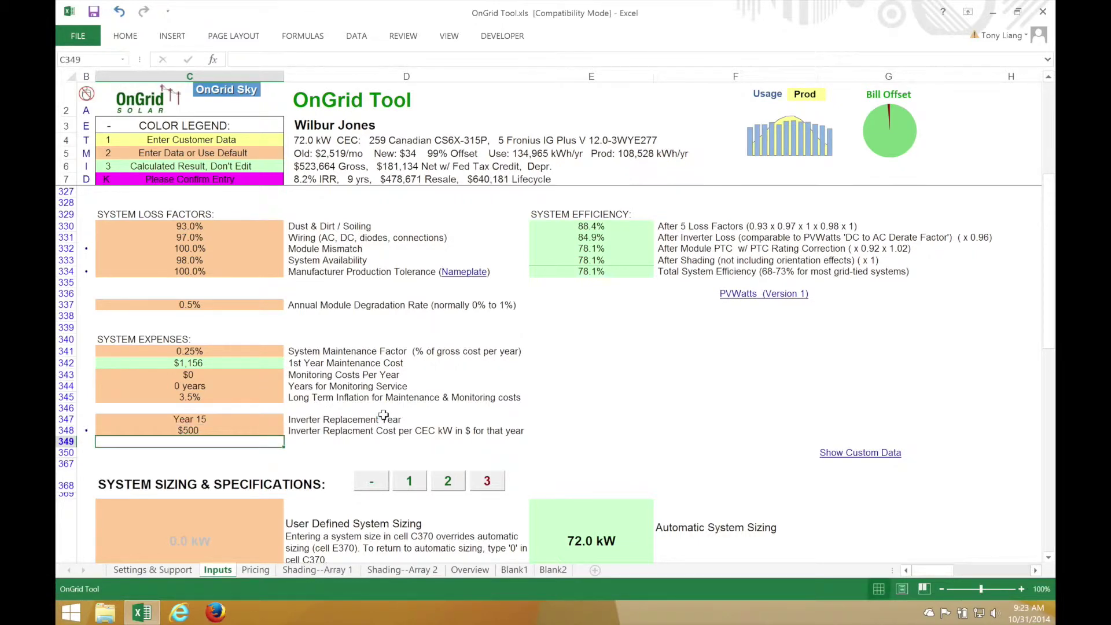
Enter 90 modules for the second array and 90 for the first array
{"action": "scroll", "coordinate": [322, 429], "scroll_direction": "down", "scroll_amount": 4}
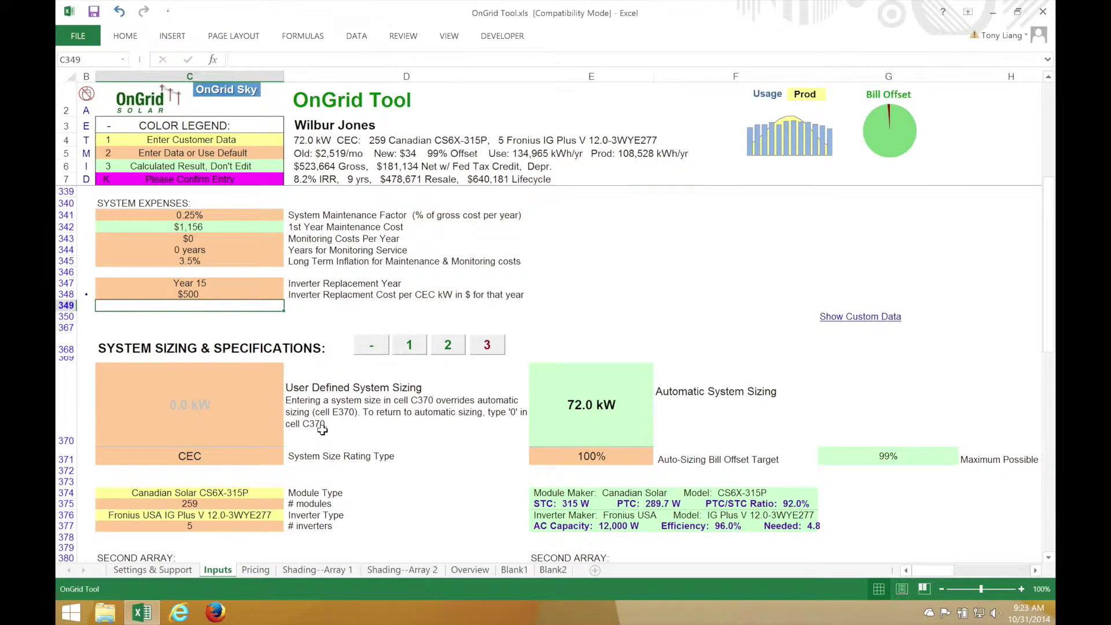
{"action": "scroll", "coordinate": [322, 429], "scroll_direction": "down", "scroll_amount": 2}
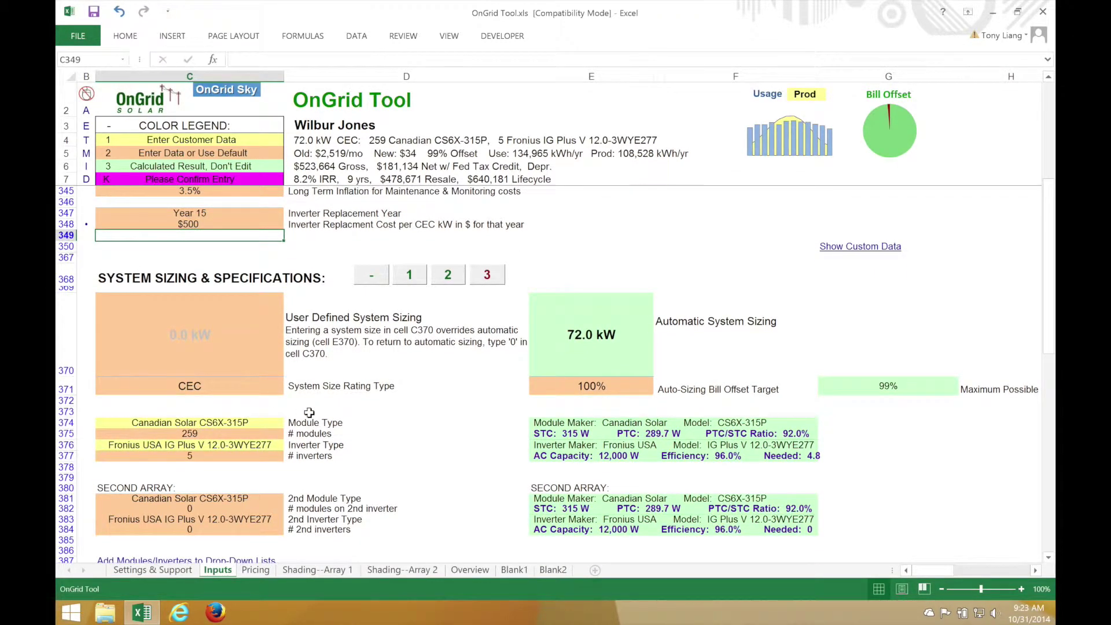
{"action": "scroll", "coordinate": [309, 412], "scroll_direction": "down", "scroll_amount": 2}
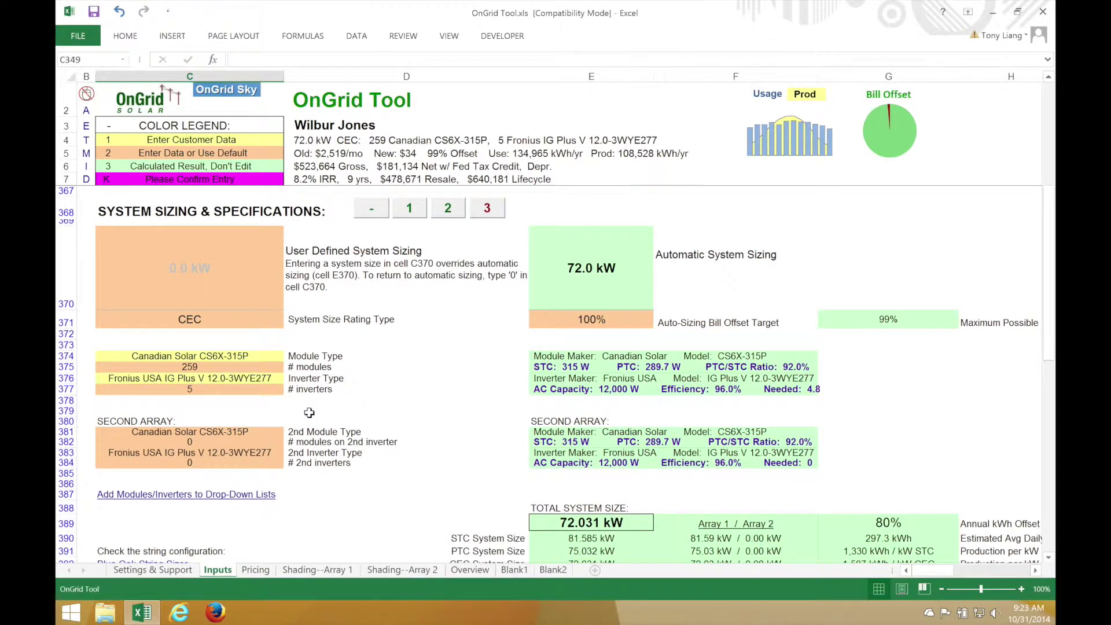
{"action": "left_click", "coordinate": [240, 442]}
{"action": "type", "text": "90"}
{"action": "key", "text": "Return"}
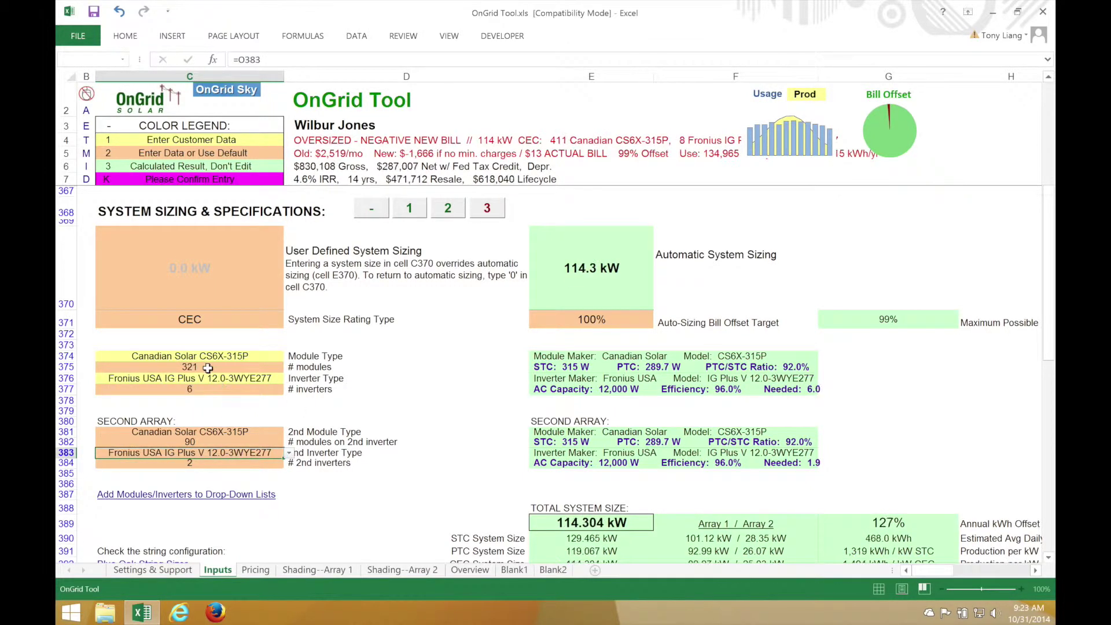
{"action": "left_click", "coordinate": [208, 368]}
{"action": "type", "text": "90"}
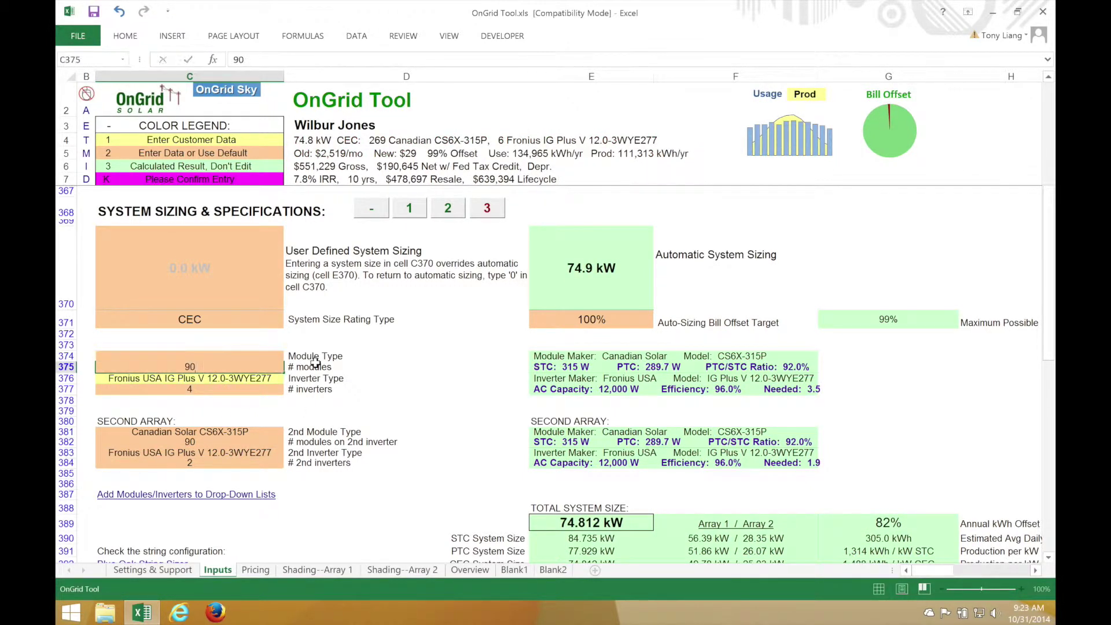
{"action": "key", "text": "Return"}
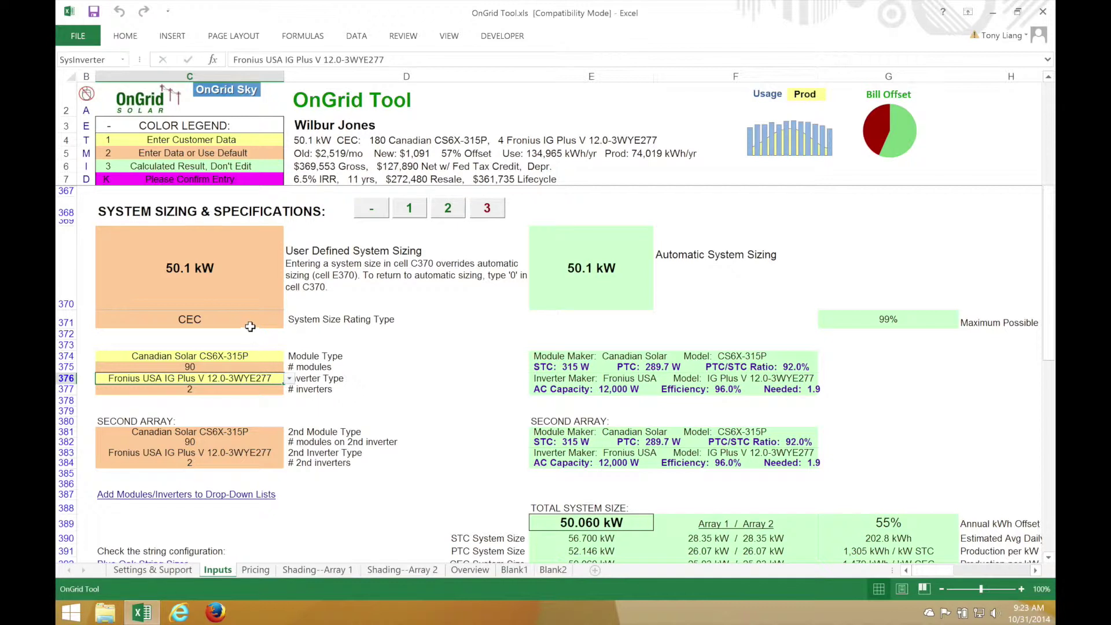
Change the system size rating from CEC to STC and re-enter 90 modules for array 1
{"action": "left_click", "coordinate": [265, 323]}
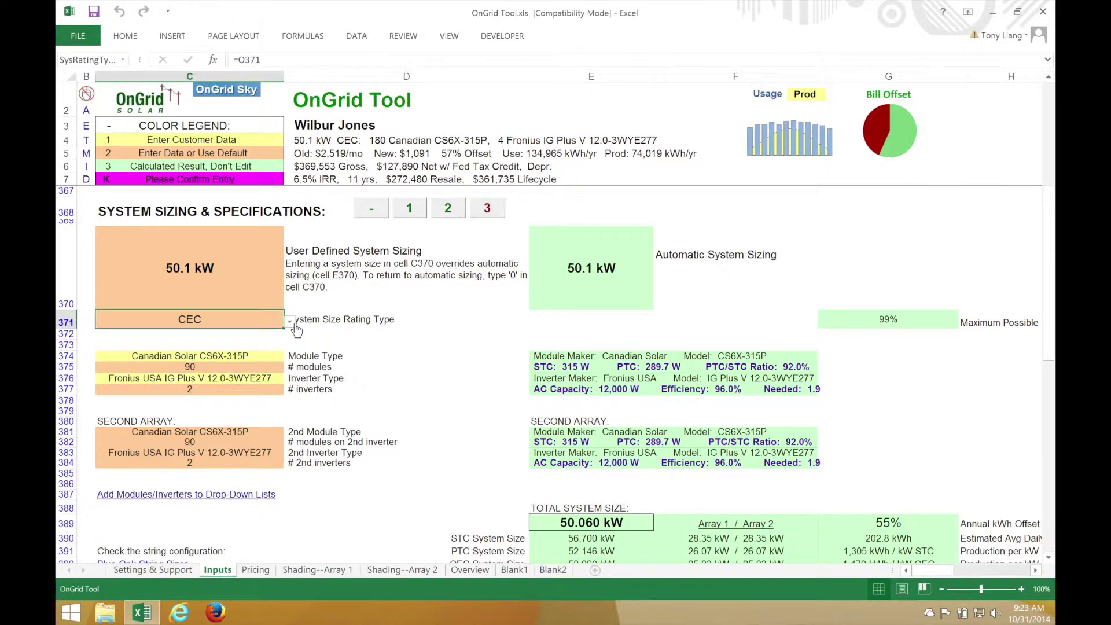
{"action": "left_click", "coordinate": [217, 341]}
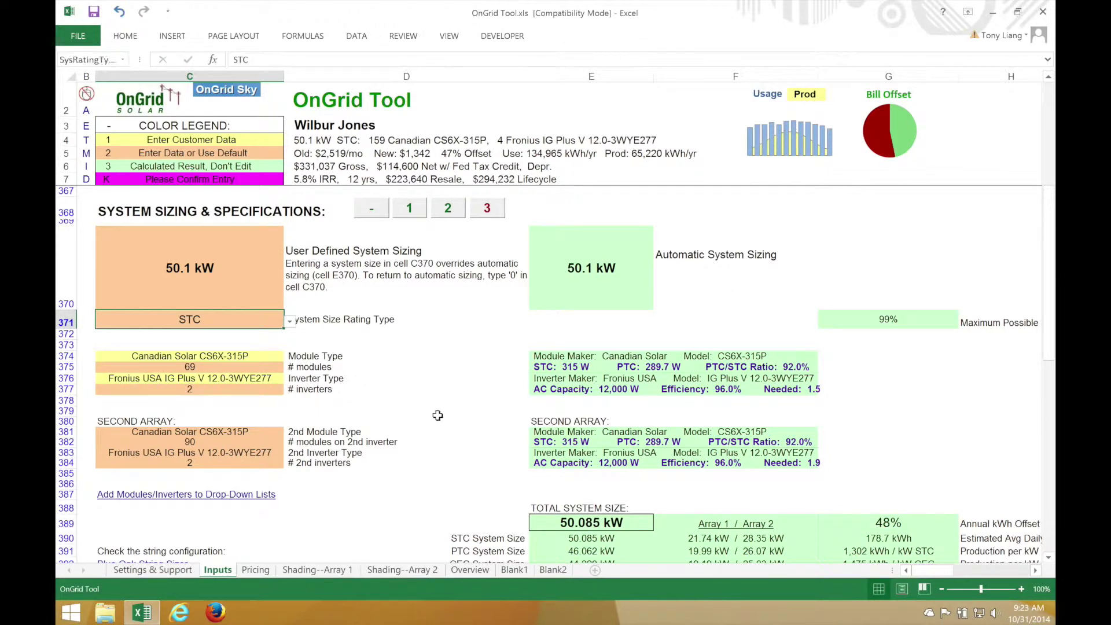
{"action": "left_click", "coordinate": [389, 410]}
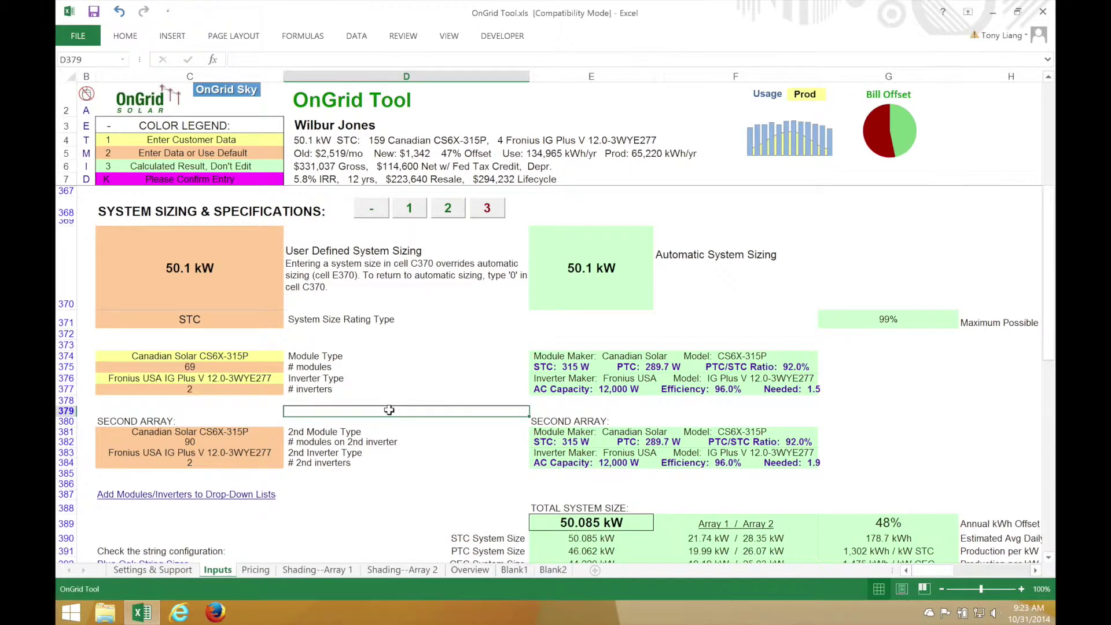
{"action": "left_click", "coordinate": [247, 363]}
{"action": "type", "text": "90"}
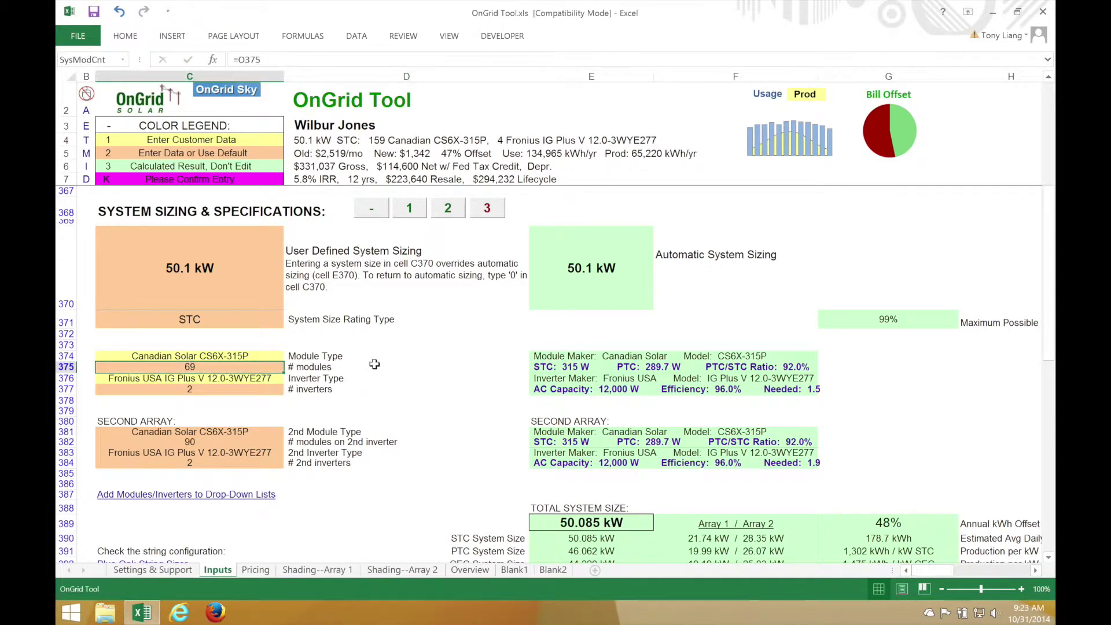
{"action": "key", "text": "Return"}
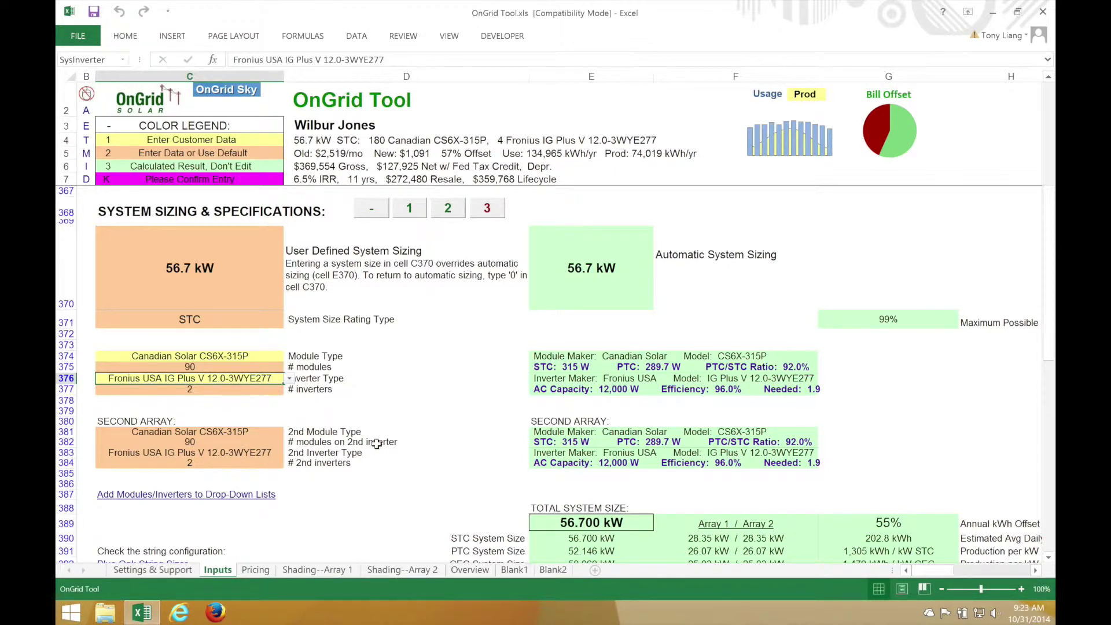
{"action": "scroll", "coordinate": [377, 443], "scroll_direction": "down", "scroll_amount": 7}
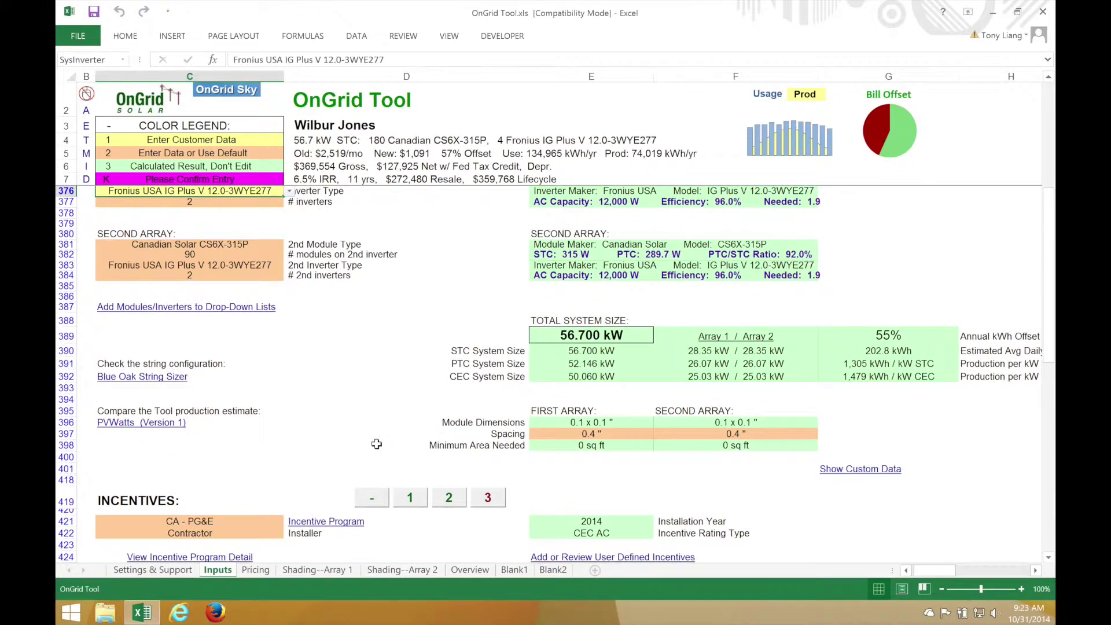
{"action": "scroll", "coordinate": [377, 443], "scroll_direction": "down", "scroll_amount": 4}
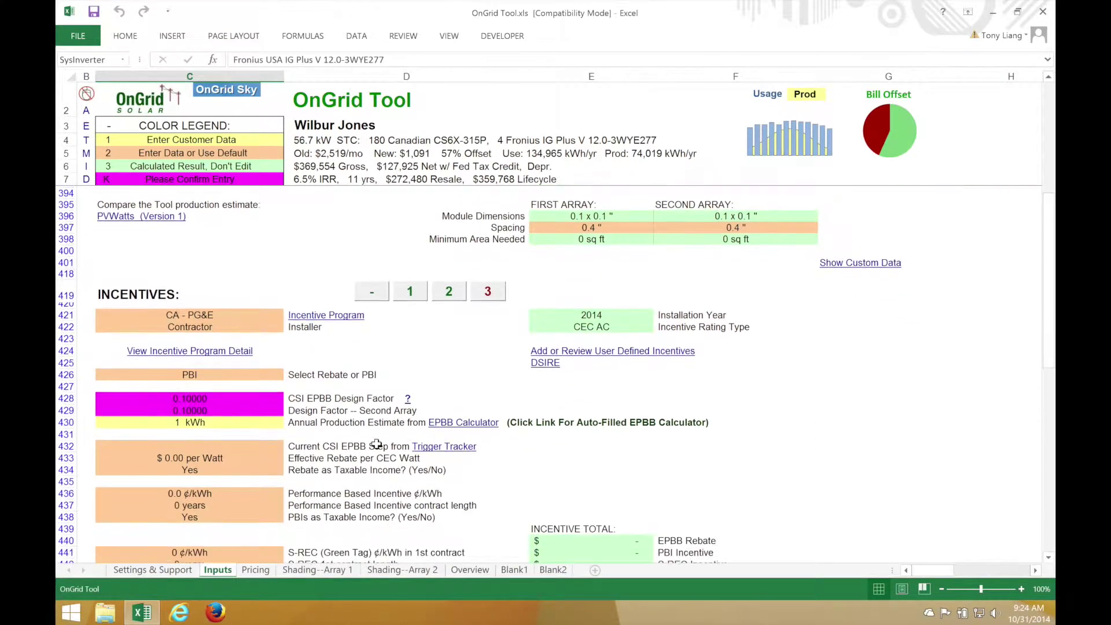
{"action": "scroll", "coordinate": [376, 443], "scroll_direction": "down", "scroll_amount": 4}
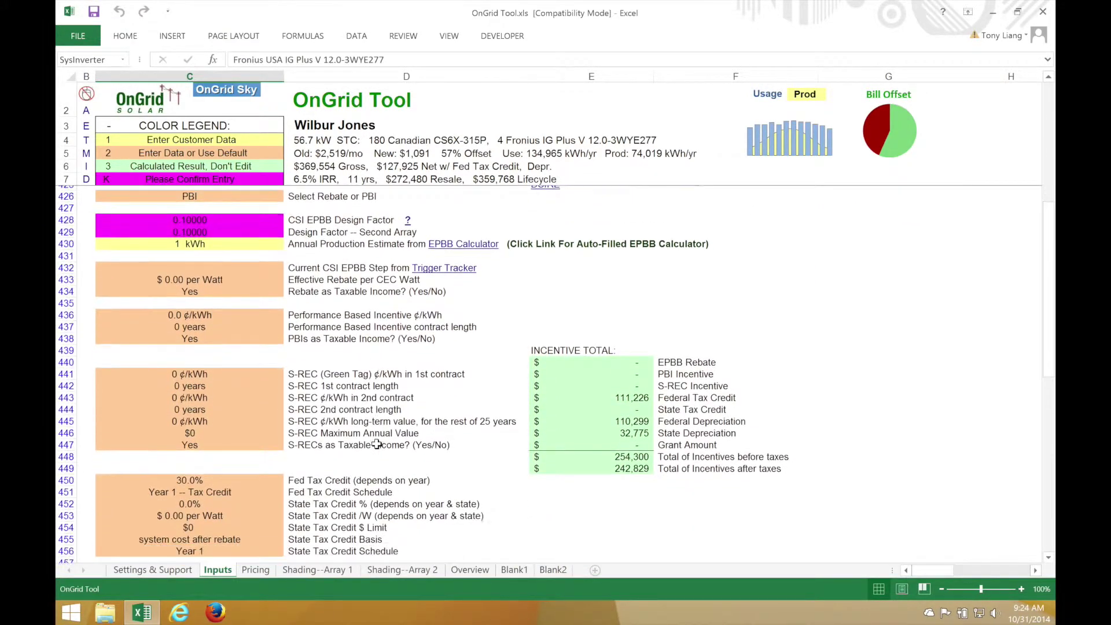
Set the base cost to $3.00 per STC watt
{"action": "left_click", "coordinate": [629, 414]}
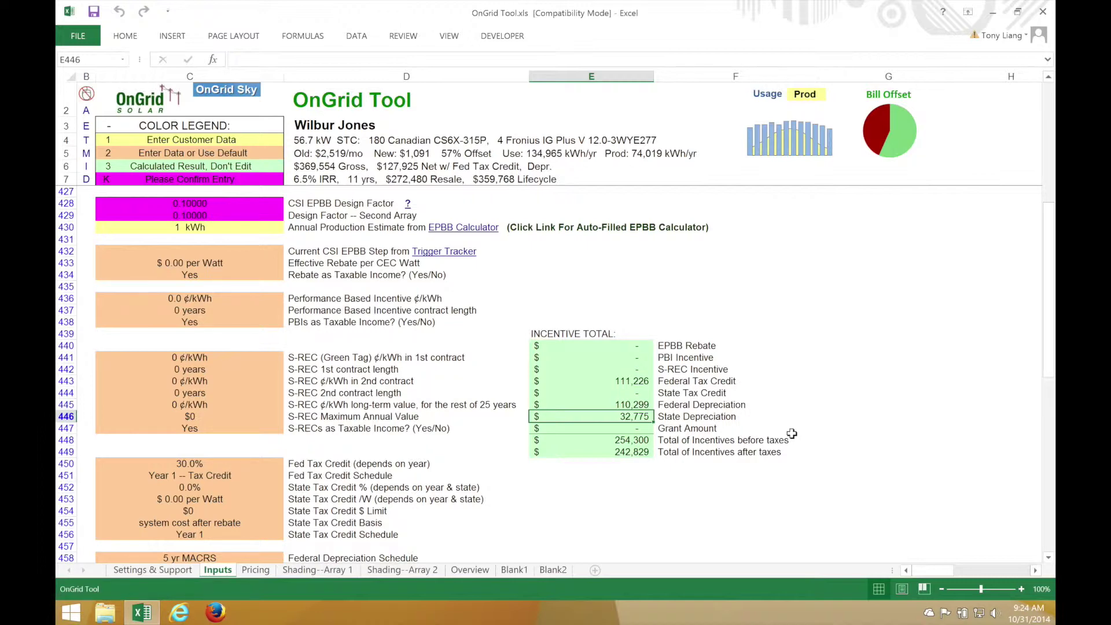
{"action": "scroll", "coordinate": [377, 445], "scroll_direction": "down", "scroll_amount": 6}
{"action": "scroll", "coordinate": [377, 446], "scroll_direction": "down", "scroll_amount": 5}
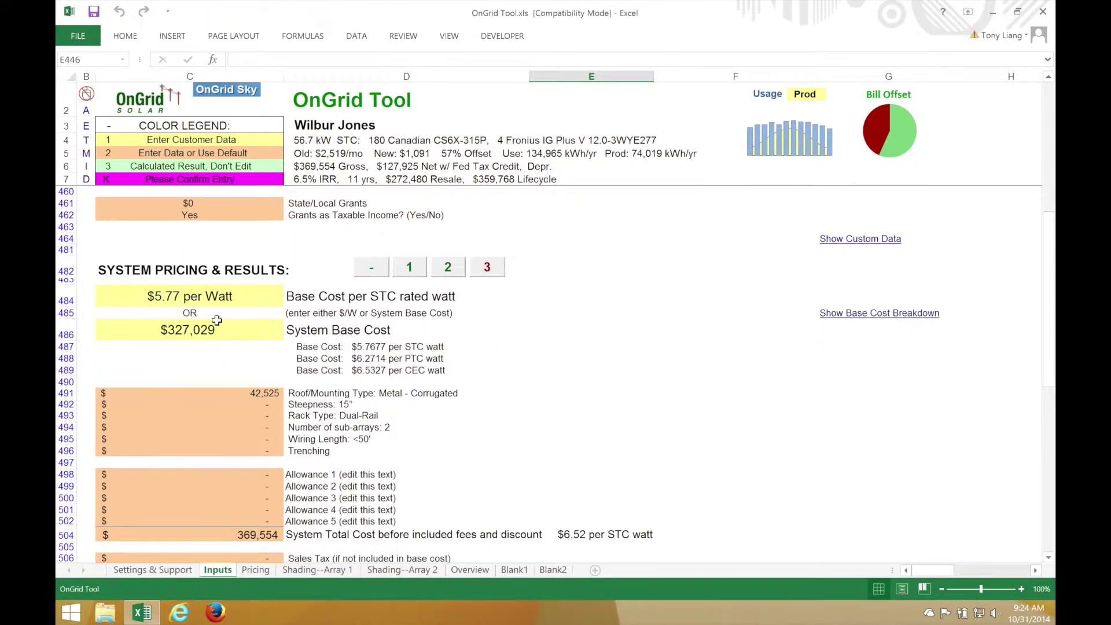
{"action": "left_click", "coordinate": [259, 305]}
{"action": "type", "text": "3"}
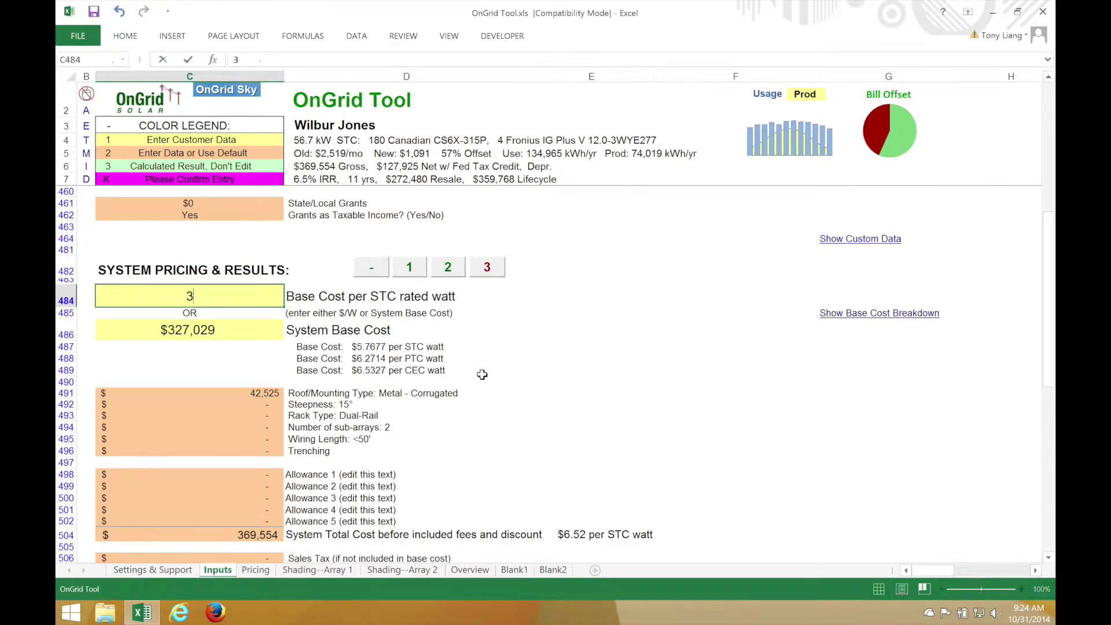
{"action": "key", "text": "Return"}
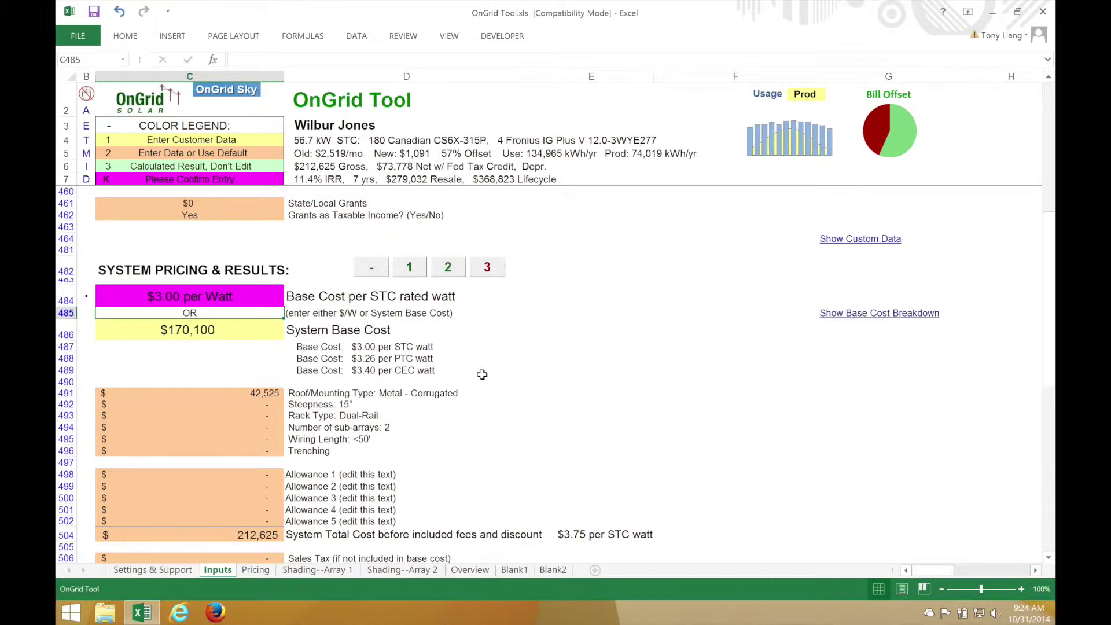
Set the roof/mounting cost adder to 0
{"action": "left_click", "coordinate": [259, 393]}
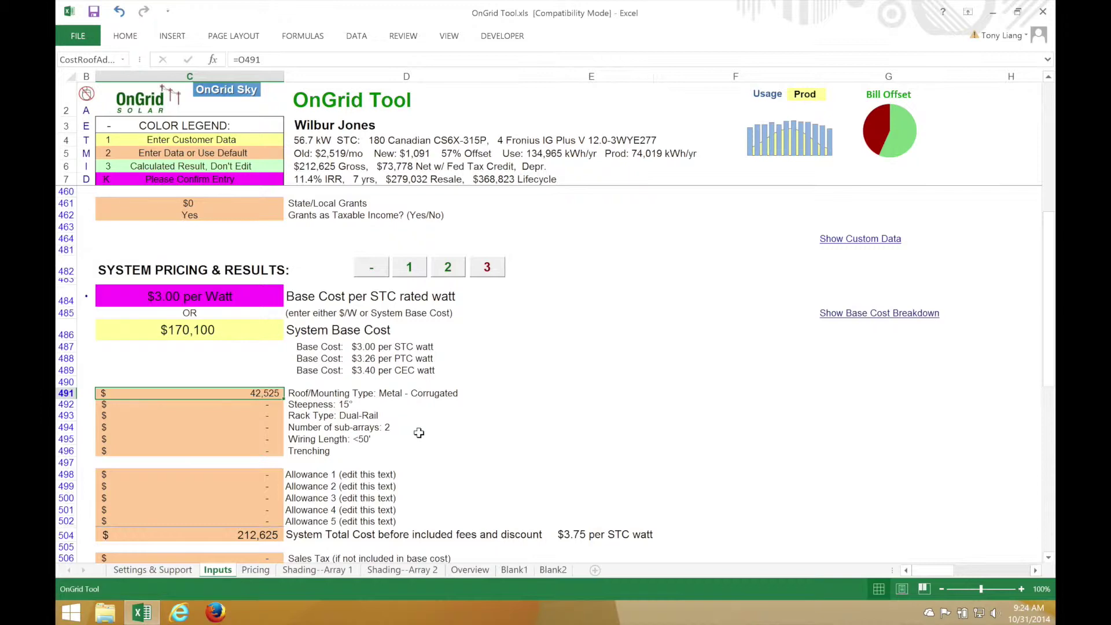
{"action": "type", "text": "0"}
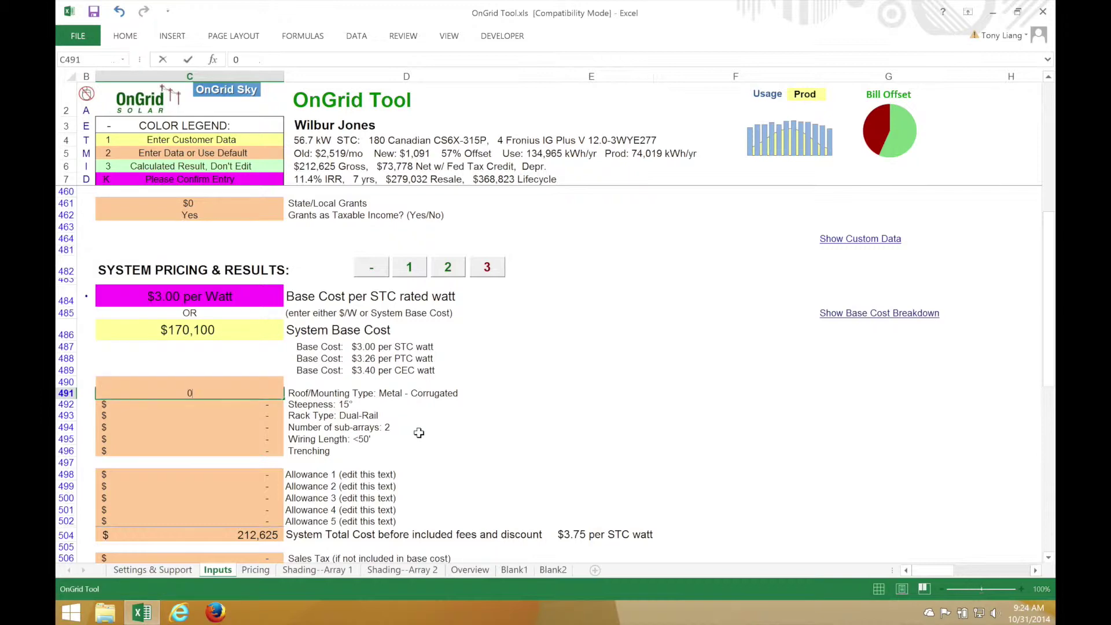
{"action": "key", "text": "Return"}
{"action": "scroll", "coordinate": [419, 432], "scroll_direction": "down", "scroll_amount": 6}
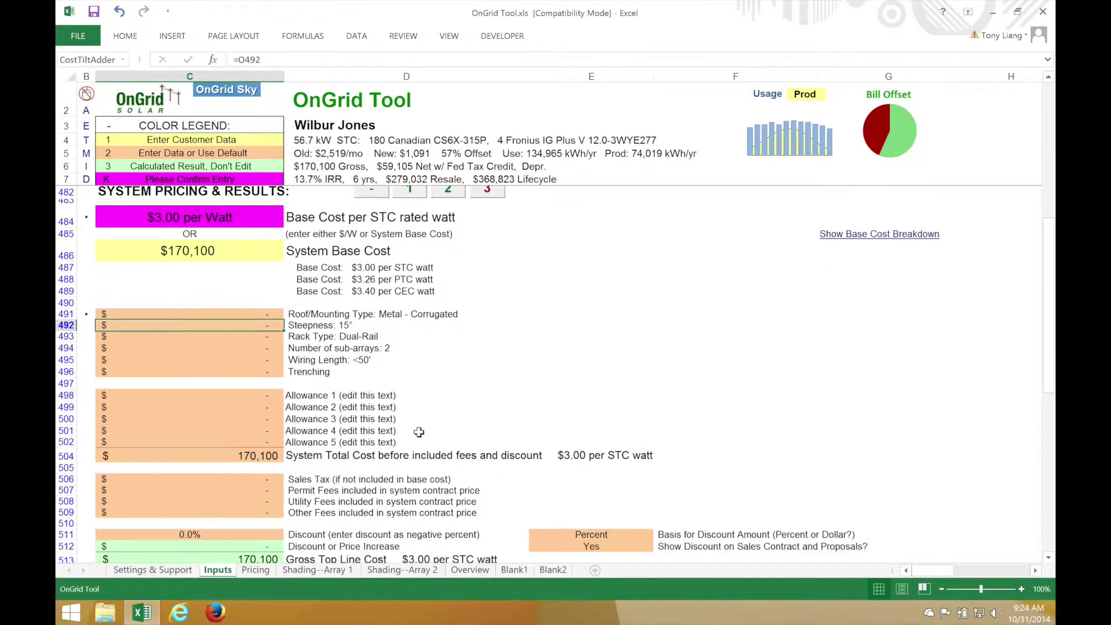
Choose Business Loan as the financing type for layer 2
{"action": "scroll", "coordinate": [419, 432], "scroll_direction": "down", "scroll_amount": 10}
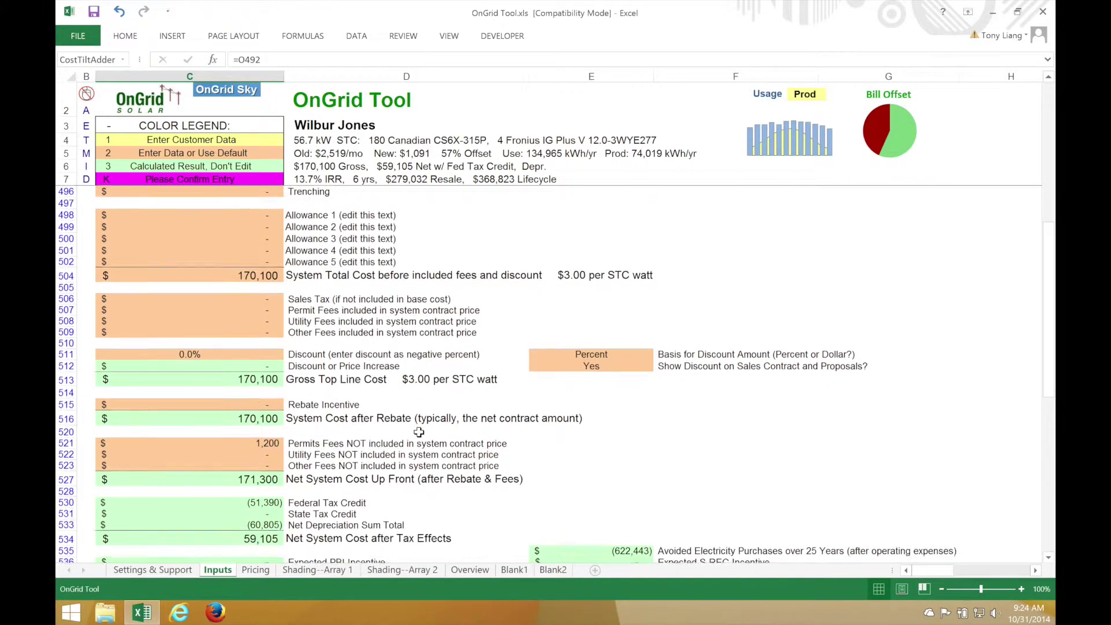
{"action": "scroll", "coordinate": [419, 435], "scroll_direction": "down", "scroll_amount": 4}
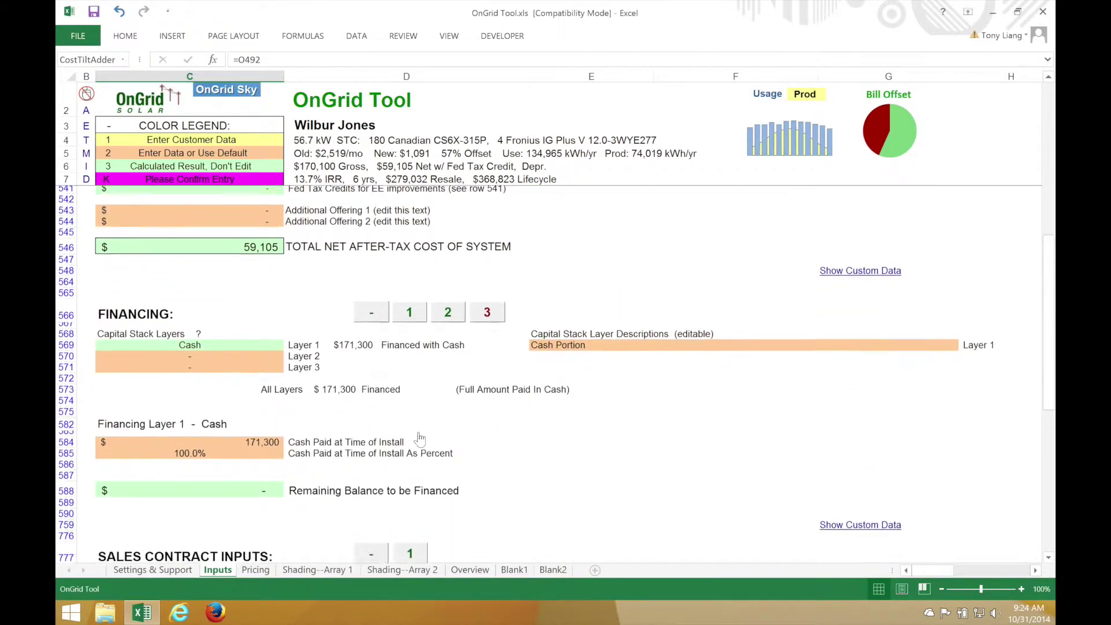
{"action": "left_click", "coordinate": [275, 314]}
{"action": "left_click", "coordinate": [289, 315]}
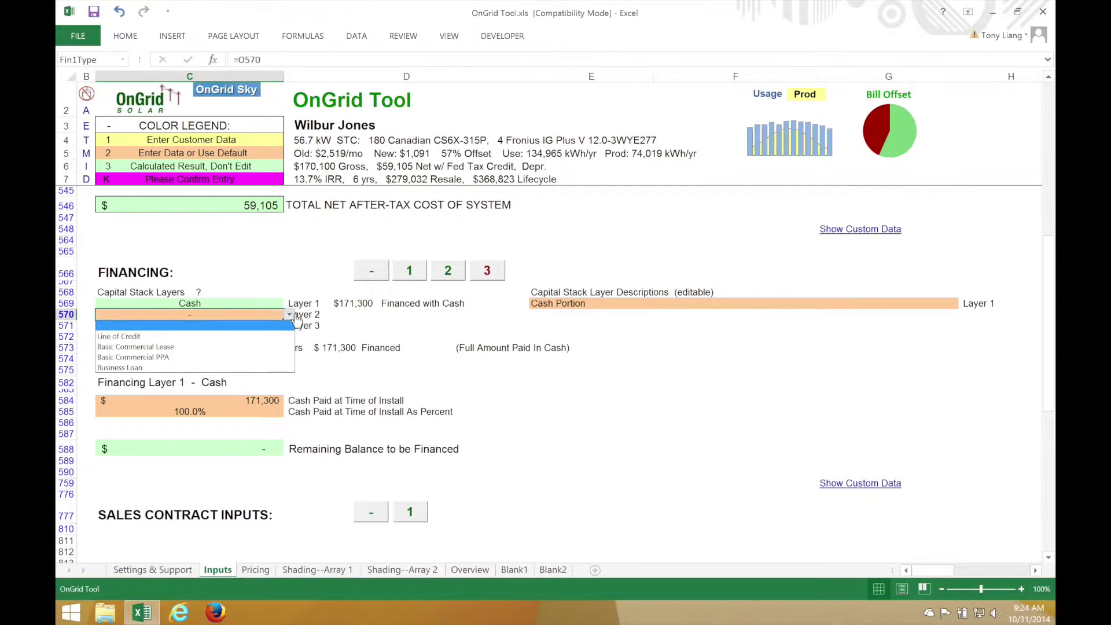
{"action": "left_click", "coordinate": [145, 368]}
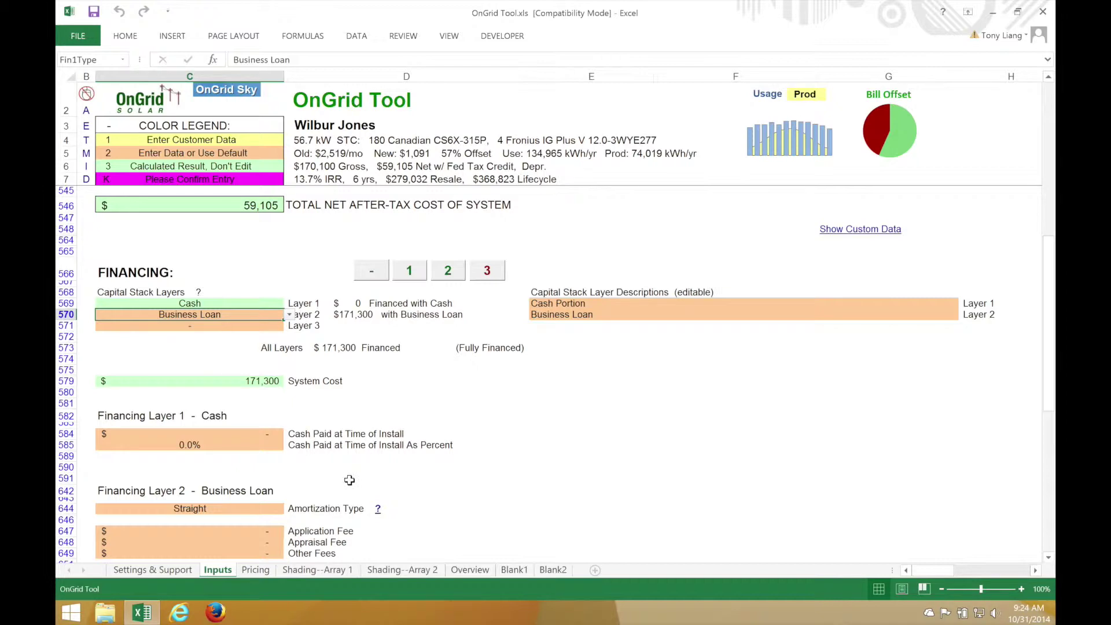
Set a 12-year loan term at 7% interest, then view the Overview sheet
{"action": "scroll", "coordinate": [349, 480], "scroll_direction": "down", "scroll_amount": 6}
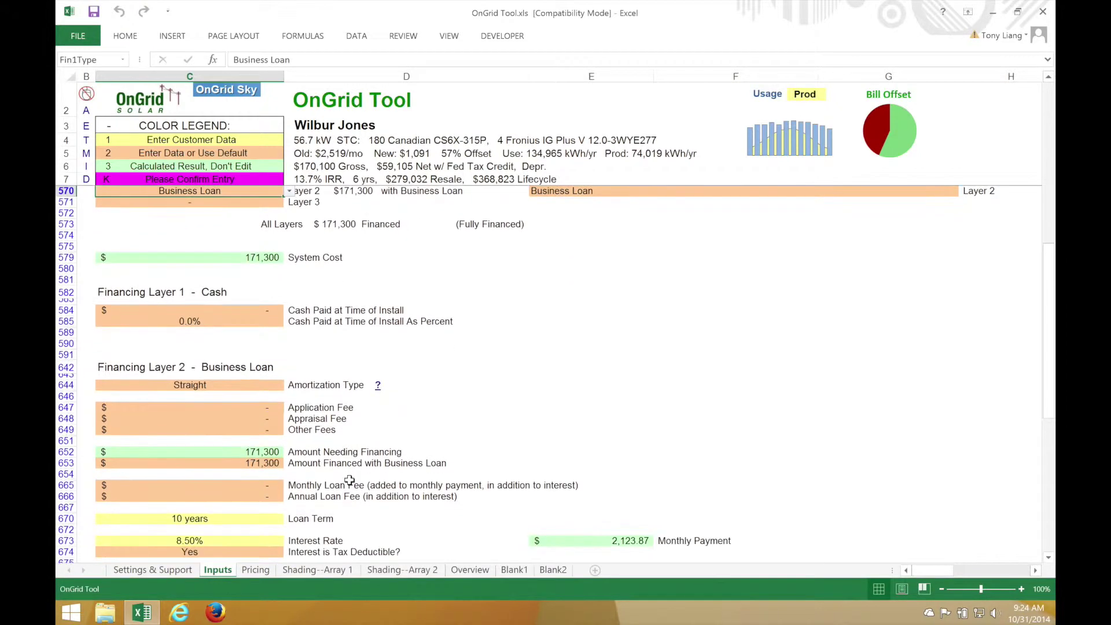
{"action": "left_click", "coordinate": [219, 453]}
{"action": "type", "text": "12"}
{"action": "key", "text": "Return"}
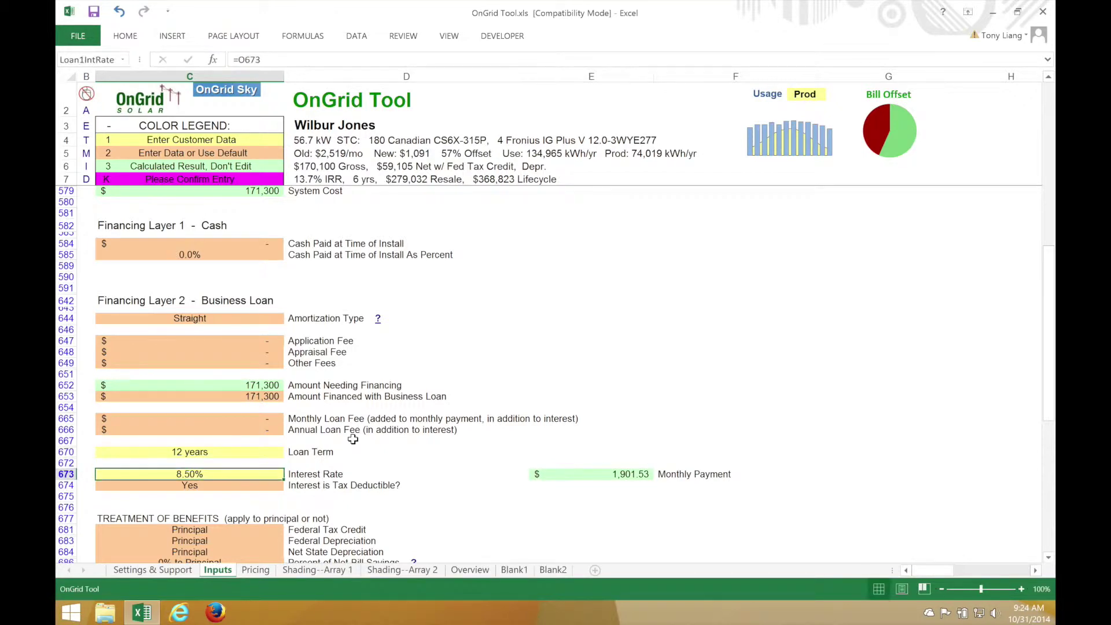
{"action": "type", "text": "7"}
{"action": "key", "text": "Return"}
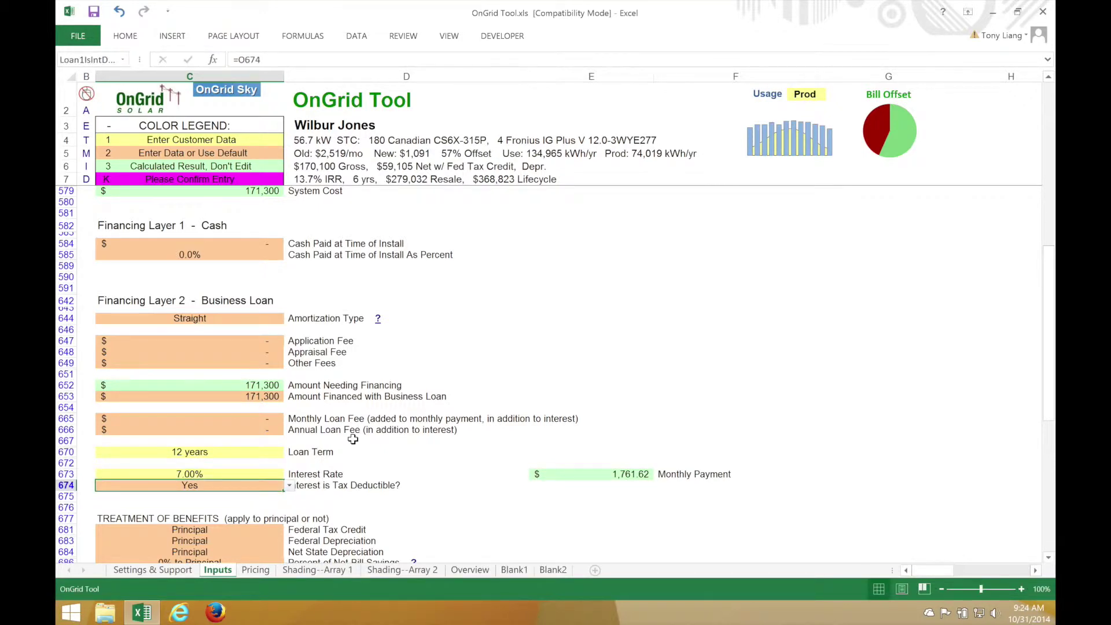
{"action": "scroll", "coordinate": [399, 463], "scroll_direction": "down", "scroll_amount": 2}
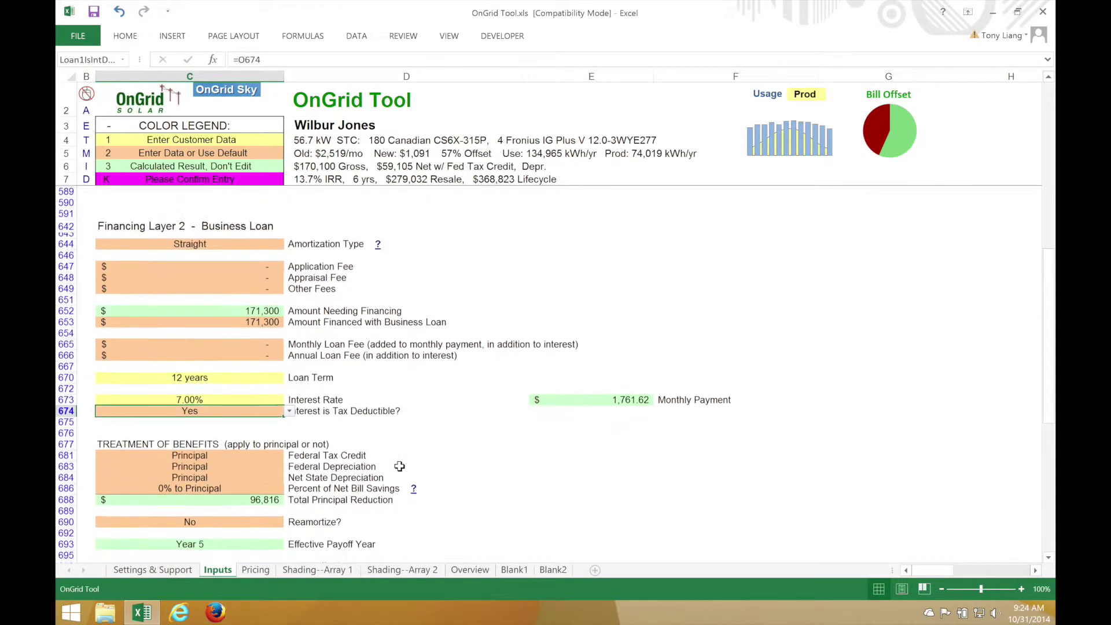
{"action": "left_click", "coordinate": [514, 476]}
{"action": "left_click", "coordinate": [469, 570]}
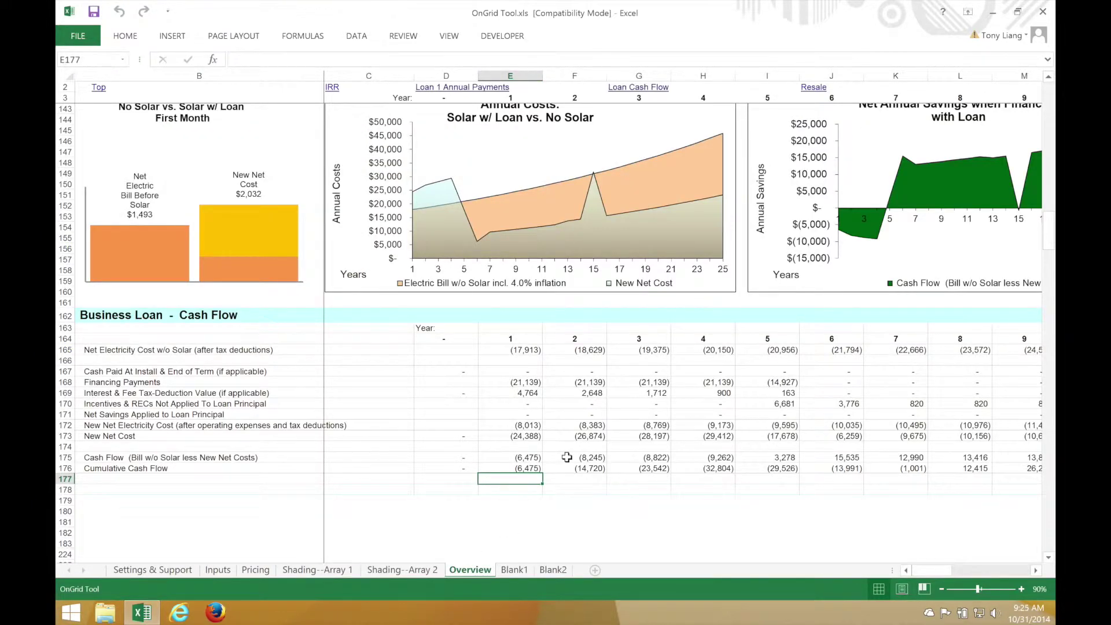
{"action": "left_click", "coordinate": [616, 374]}
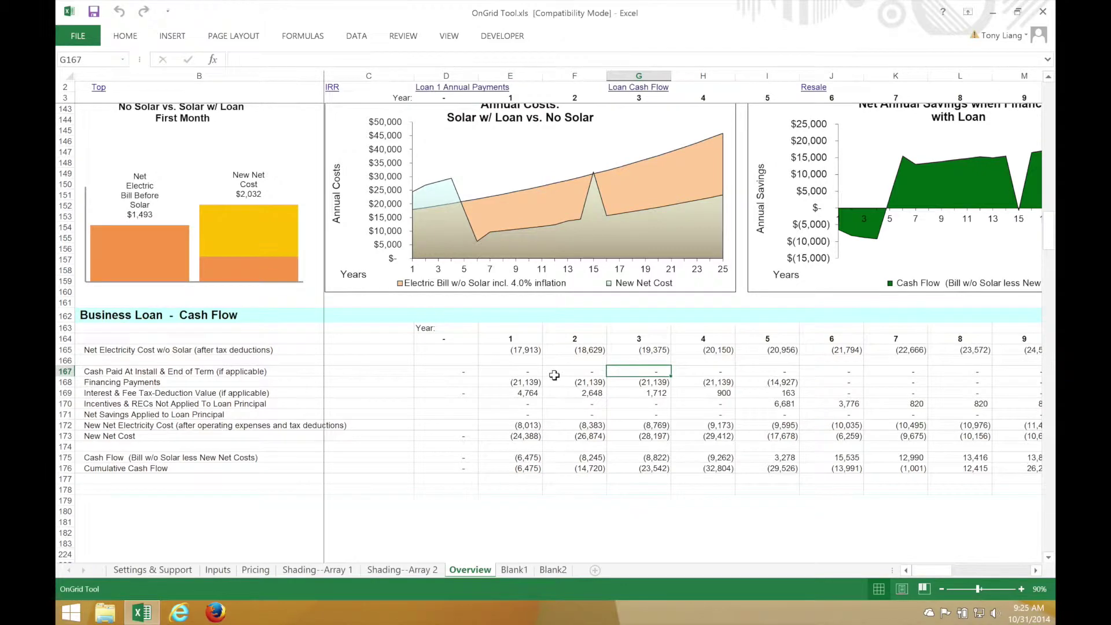
{"action": "scroll", "coordinate": [554, 375], "scroll_direction": "up", "scroll_amount": 1}
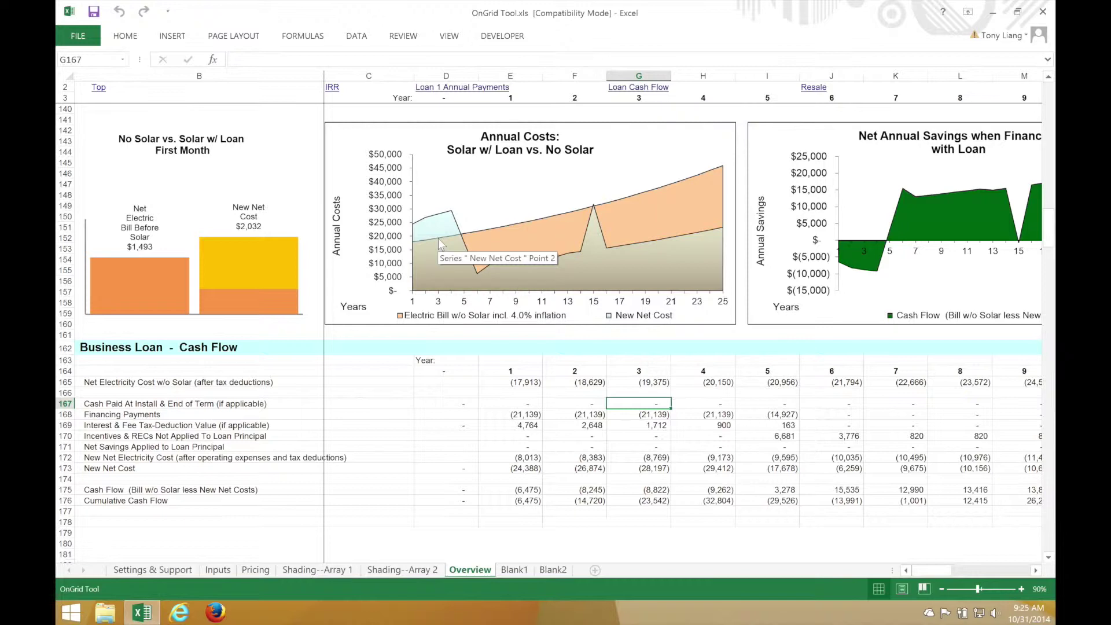
{"action": "left_click", "coordinate": [217, 570]}
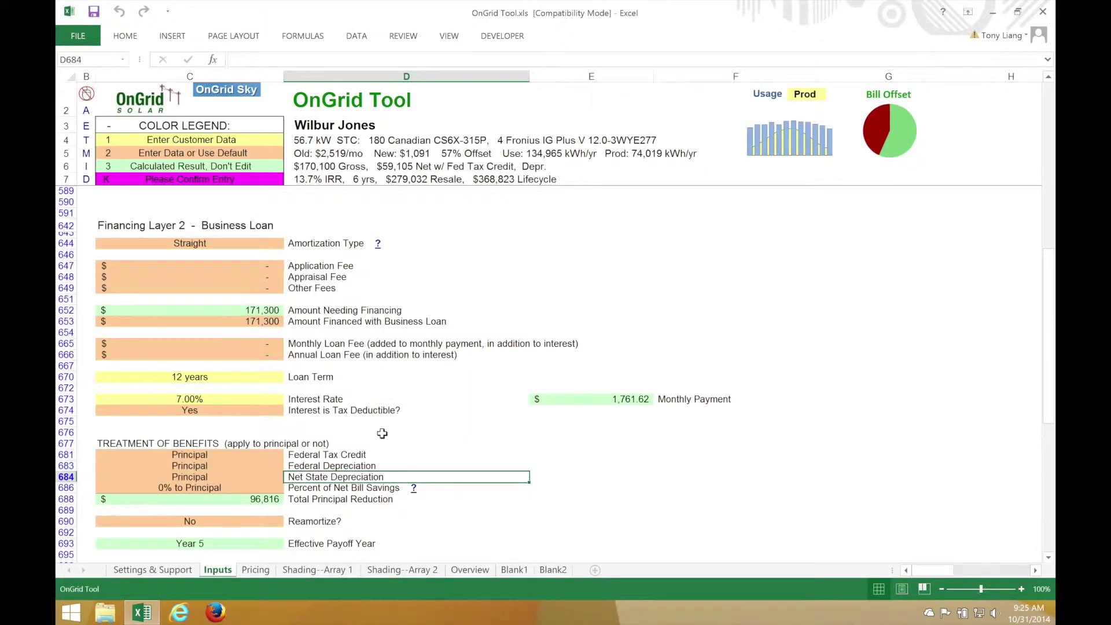
Set Reamortize? (C690) to 'Yes - After Year 1' and check the reduced payments on Overview
{"action": "left_click", "coordinate": [276, 521]}
{"action": "left_click", "coordinate": [289, 522]}
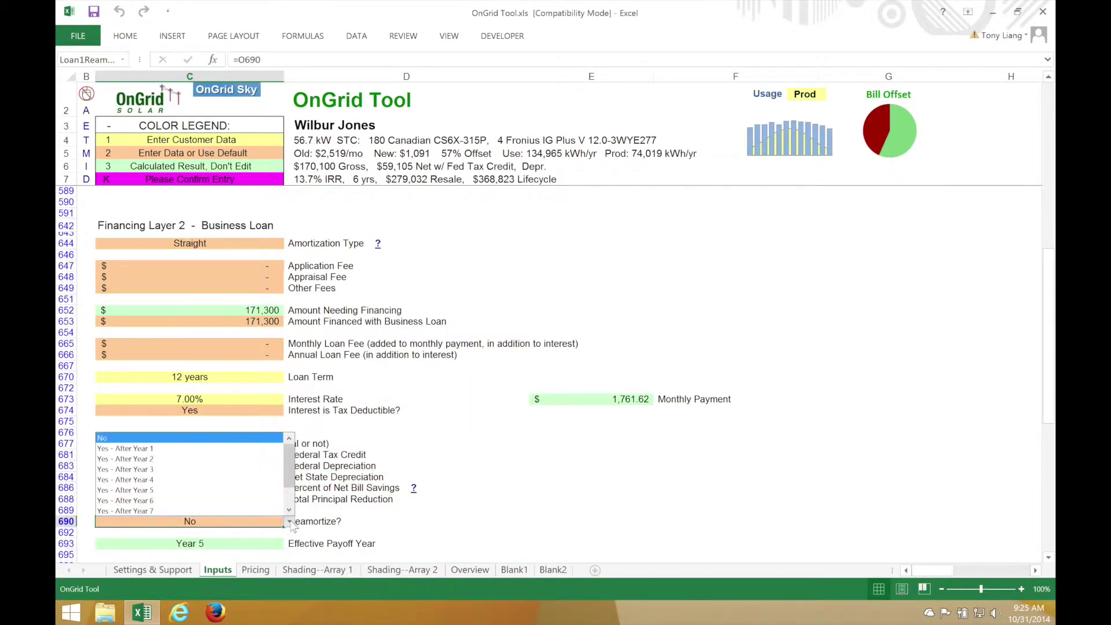
{"action": "left_click", "coordinate": [145, 449]}
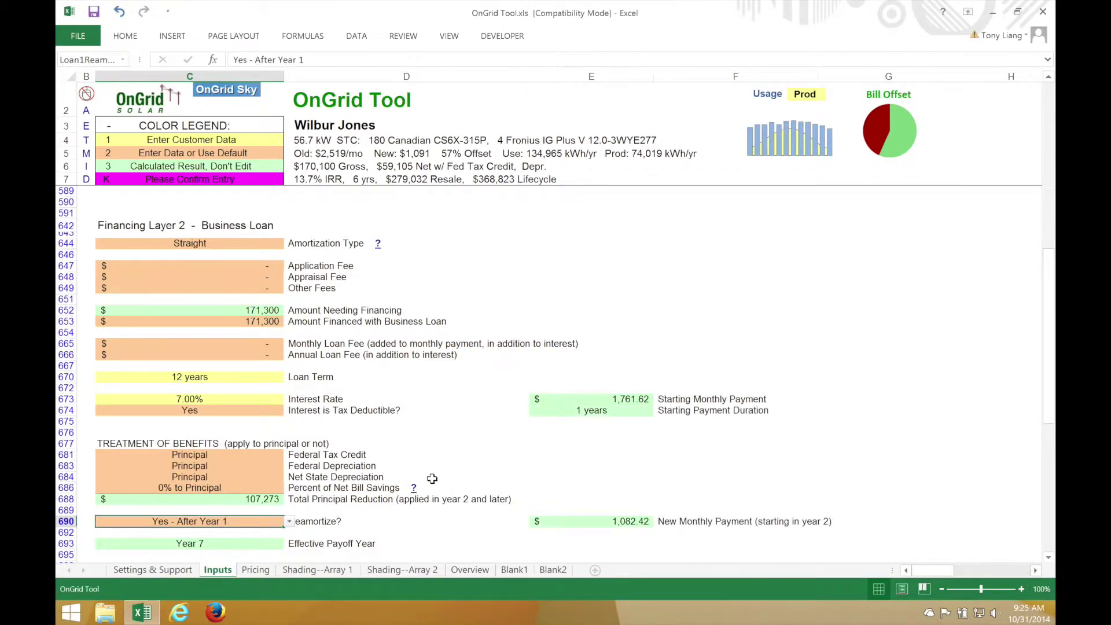
{"action": "left_click", "coordinate": [470, 570]}
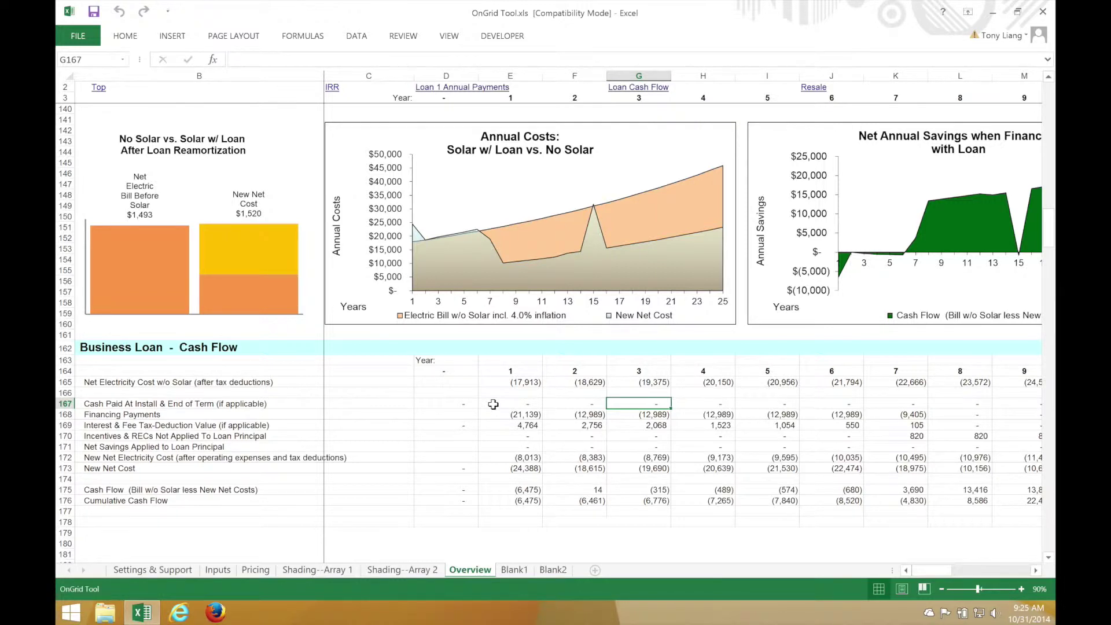
Bring up the proposal printing form, then close it without printing
{"action": "left_click", "coordinate": [454, 393]}
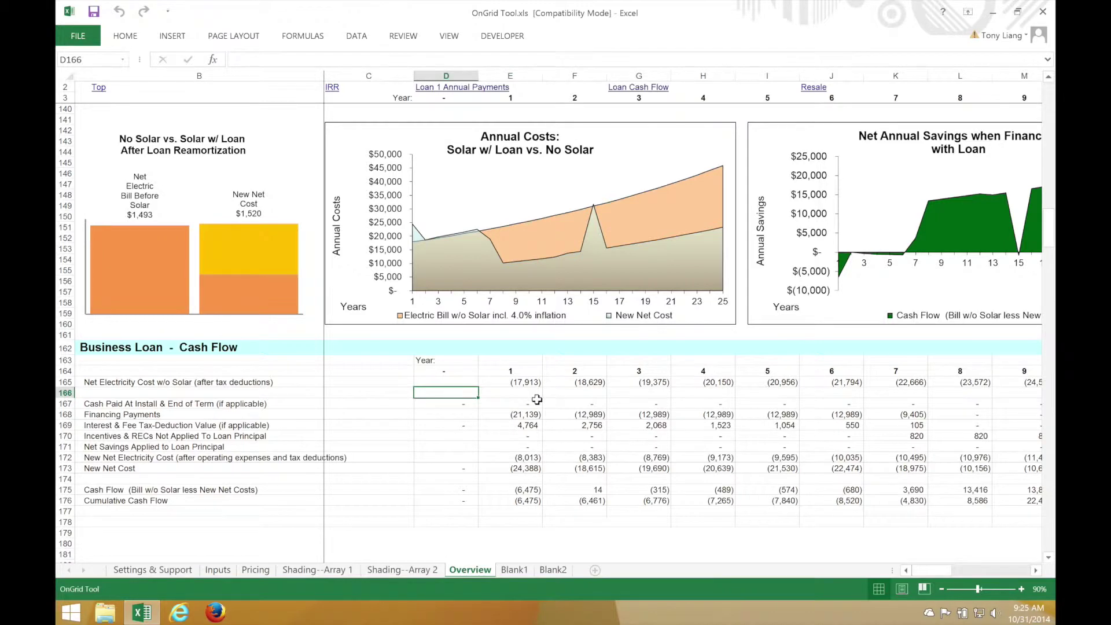
{"action": "scroll", "coordinate": [537, 399], "scroll_direction": "up", "scroll_amount": 20}
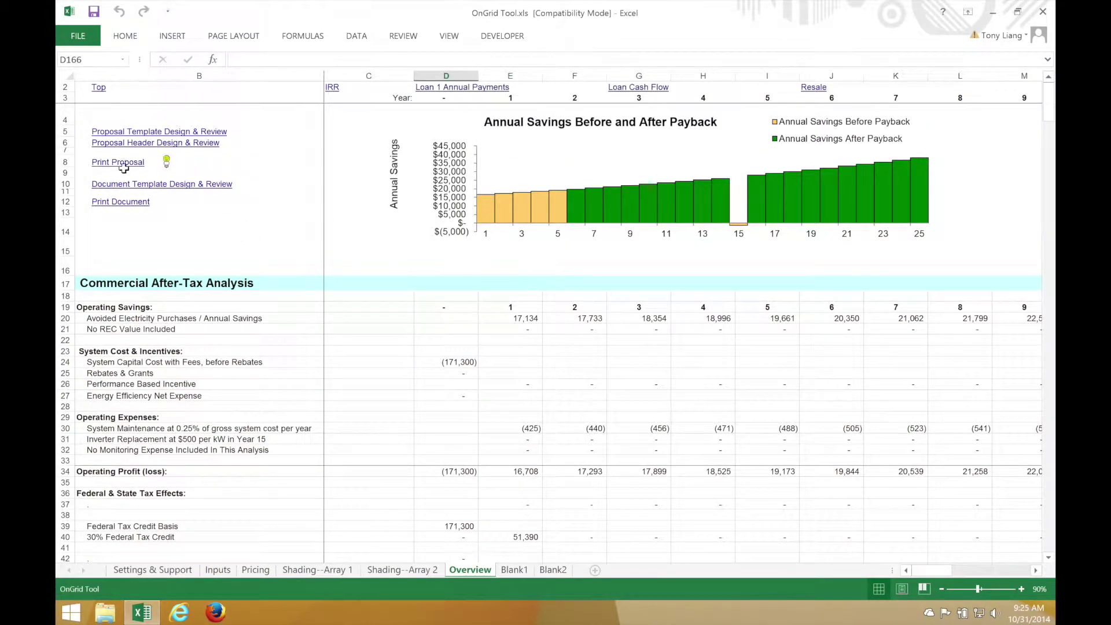
{"action": "left_click", "coordinate": [122, 166]}
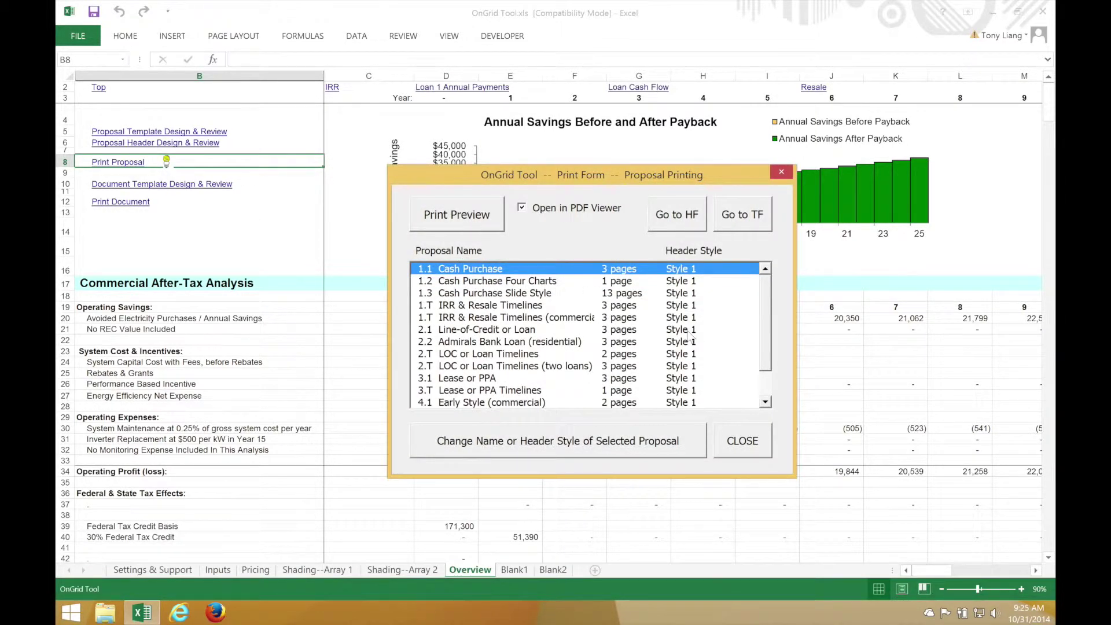
{"action": "left_click", "coordinate": [719, 438]}
{"action": "left_click", "coordinate": [622, 345]}
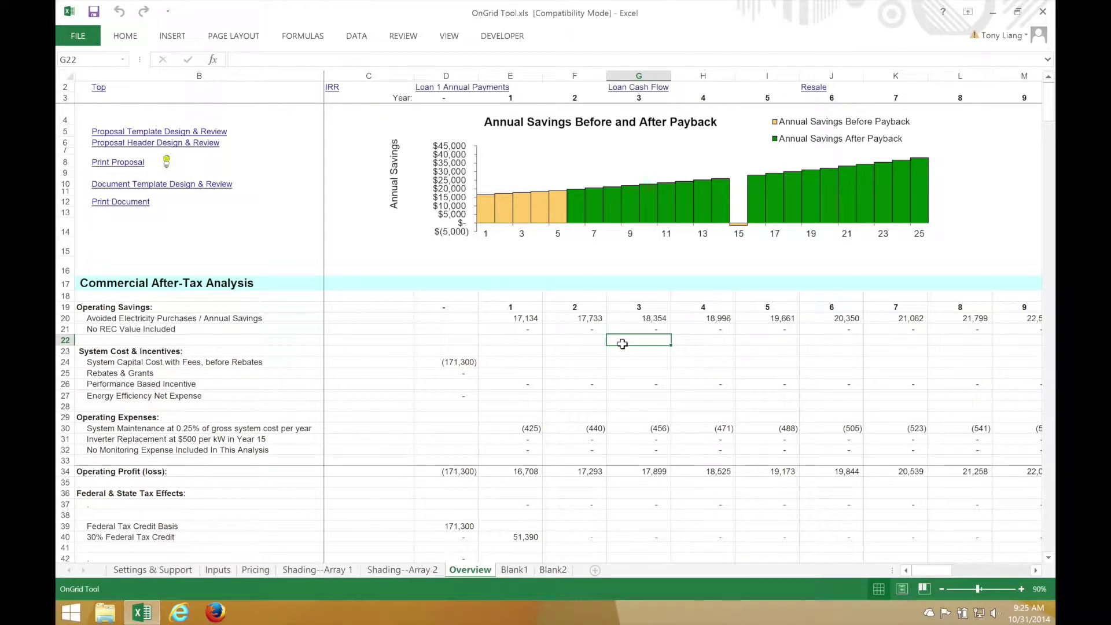
Print-preview the '1.T IRR & Resale Timelines (commercial)' proposal using Ctrl+Shift+P
{"action": "key", "text": "ctrl+shift+p"}
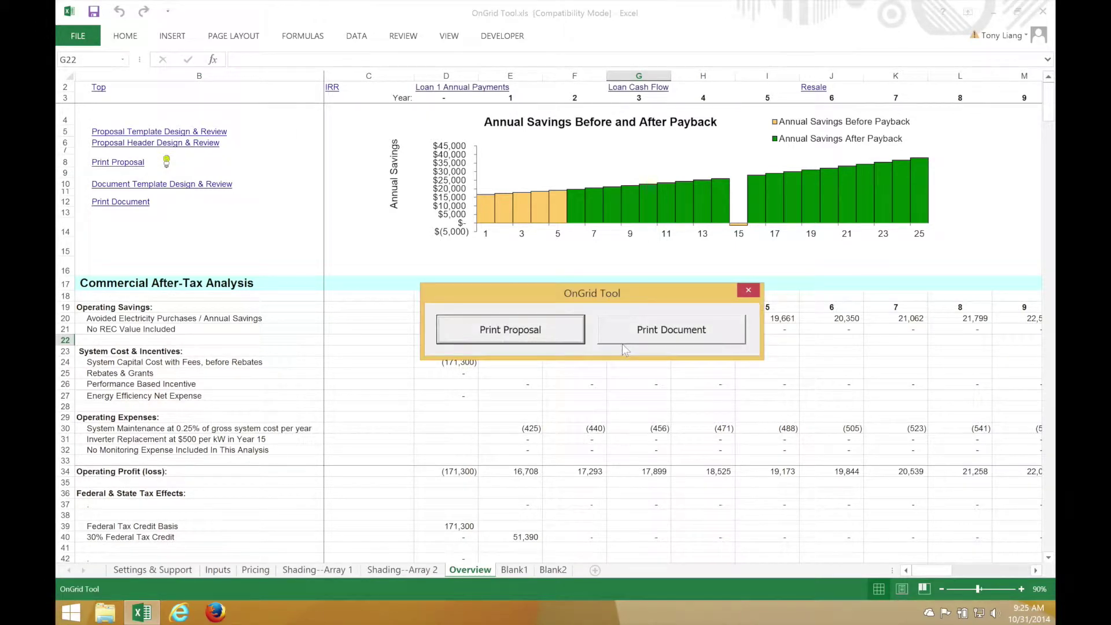
{"action": "left_click", "coordinate": [528, 325]}
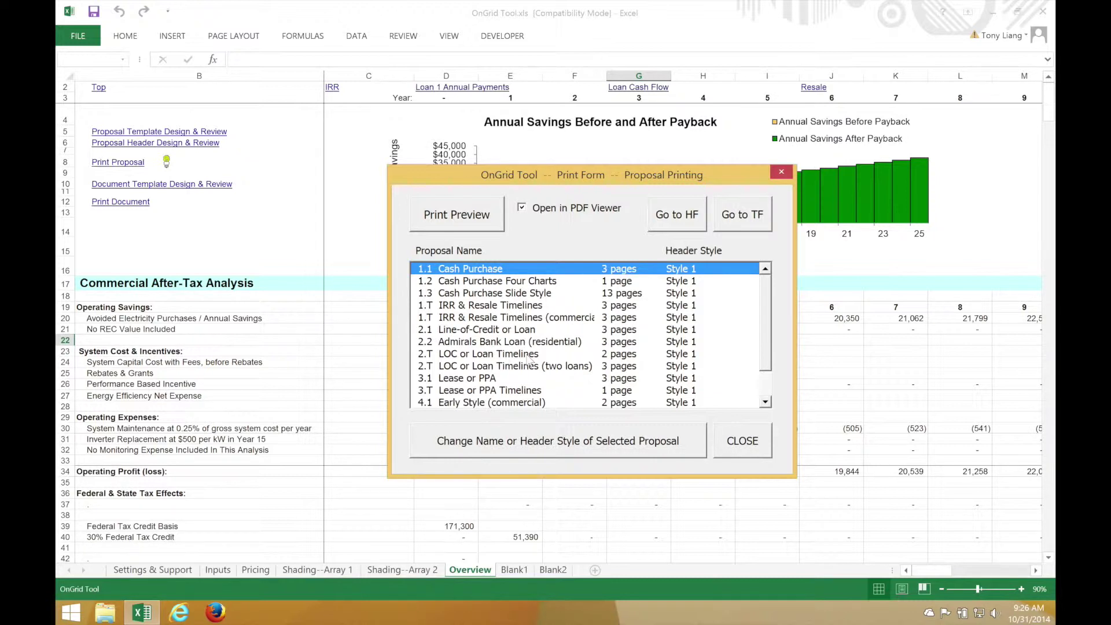
{"action": "left_click", "coordinate": [524, 318]}
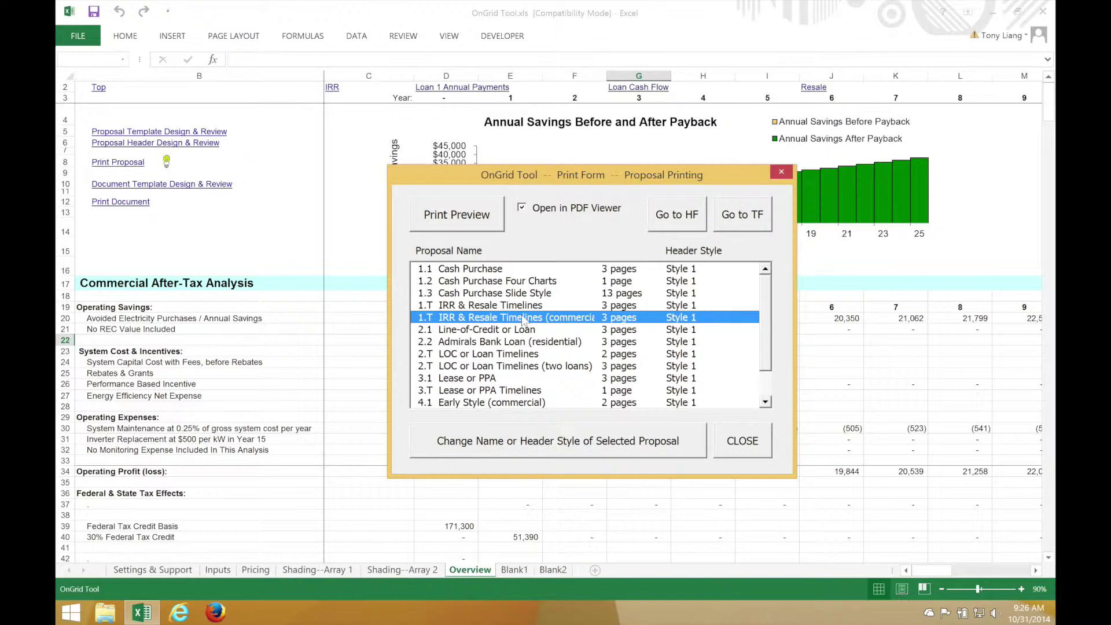
{"action": "double_click", "coordinate": [497, 320]}
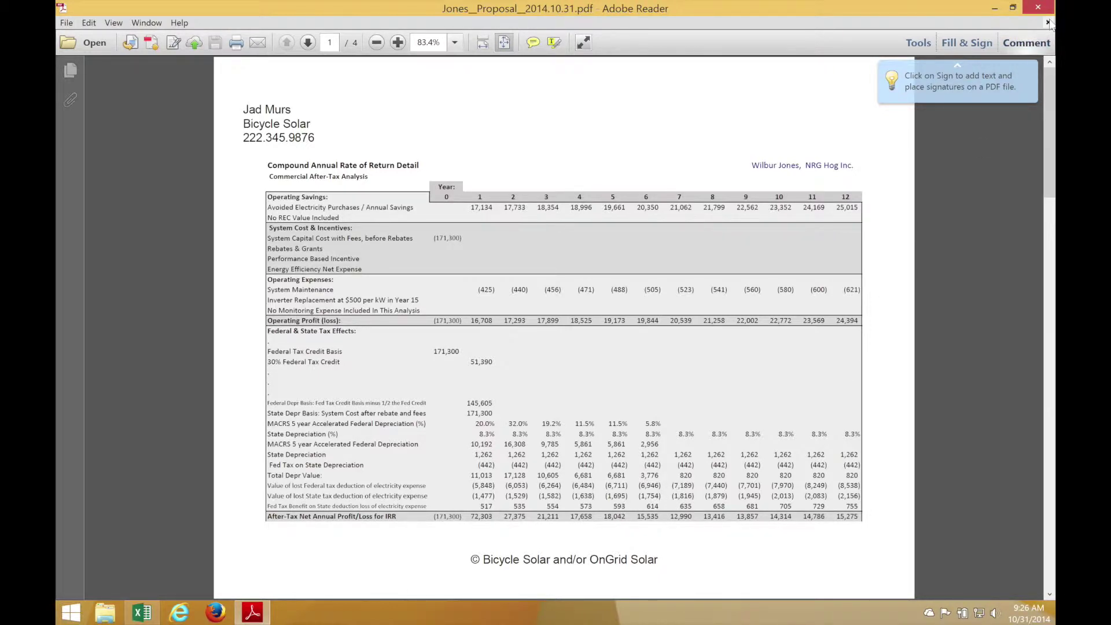
Close the after-tax rate-of-return PDF in Adobe Reader to return to the workbook
{"action": "left_click", "coordinate": [1035, 9]}
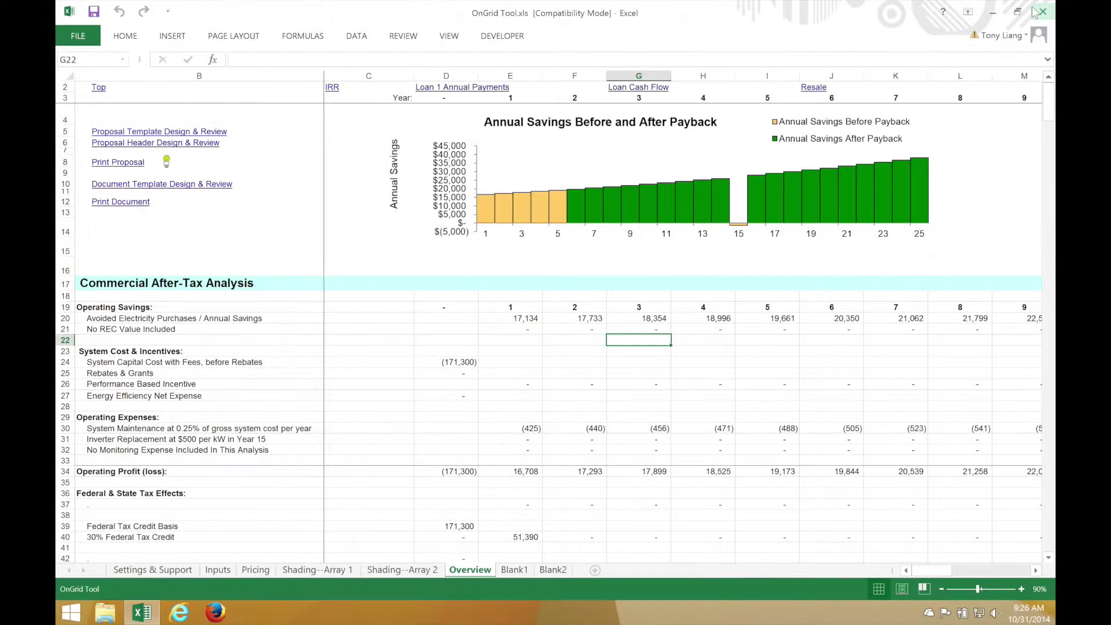
Print-preview the '2.1 Line-of-Credit or Loan' proposal using Ctrl+Shift+P
{"action": "left_click", "coordinate": [523, 362]}
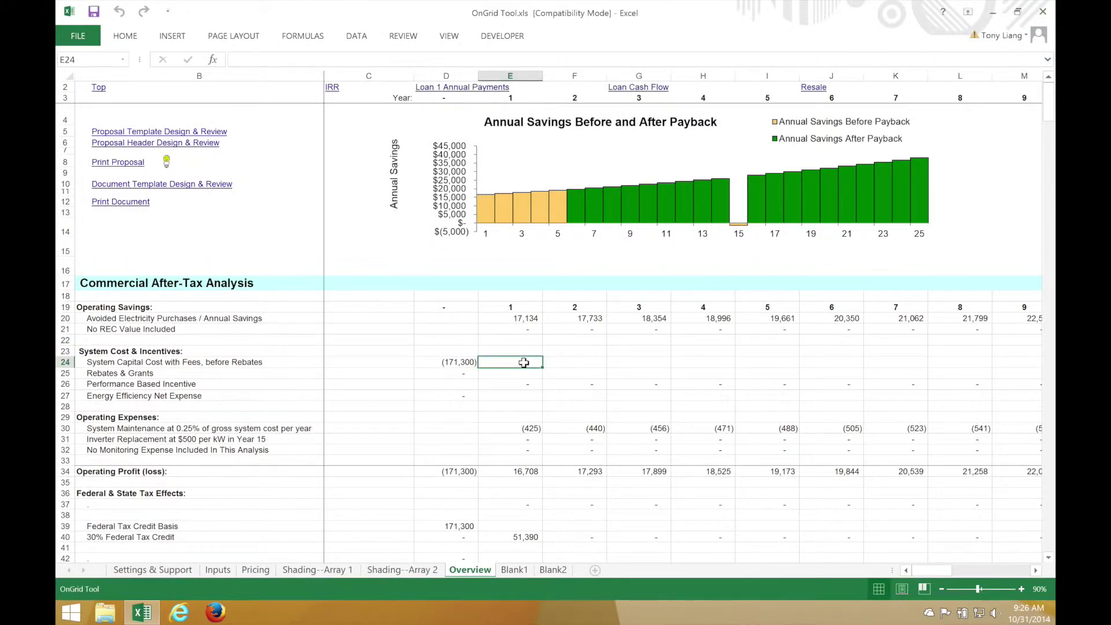
{"action": "key", "text": "ctrl+shift+p"}
{"action": "left_click", "coordinate": [526, 328]}
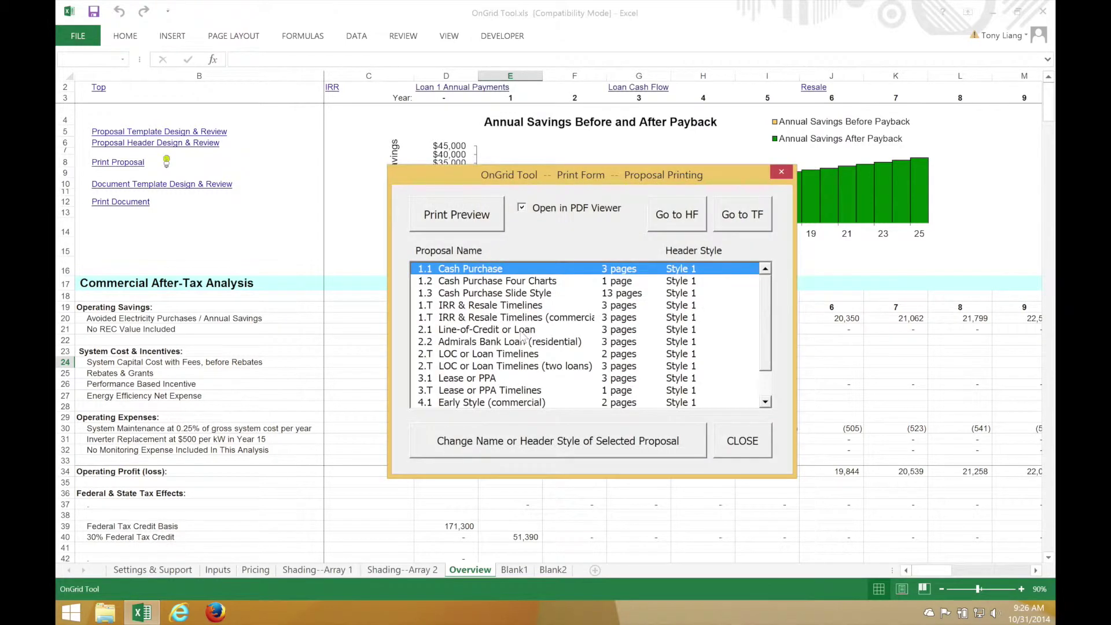
{"action": "left_click", "coordinate": [493, 331]}
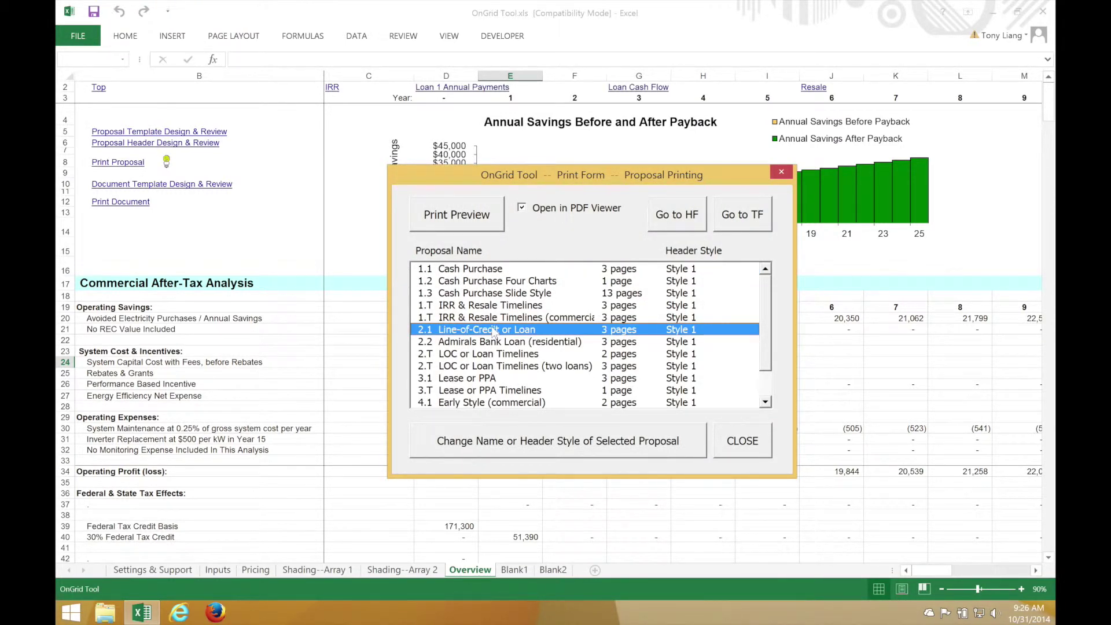
{"action": "left_click", "coordinate": [459, 215]}
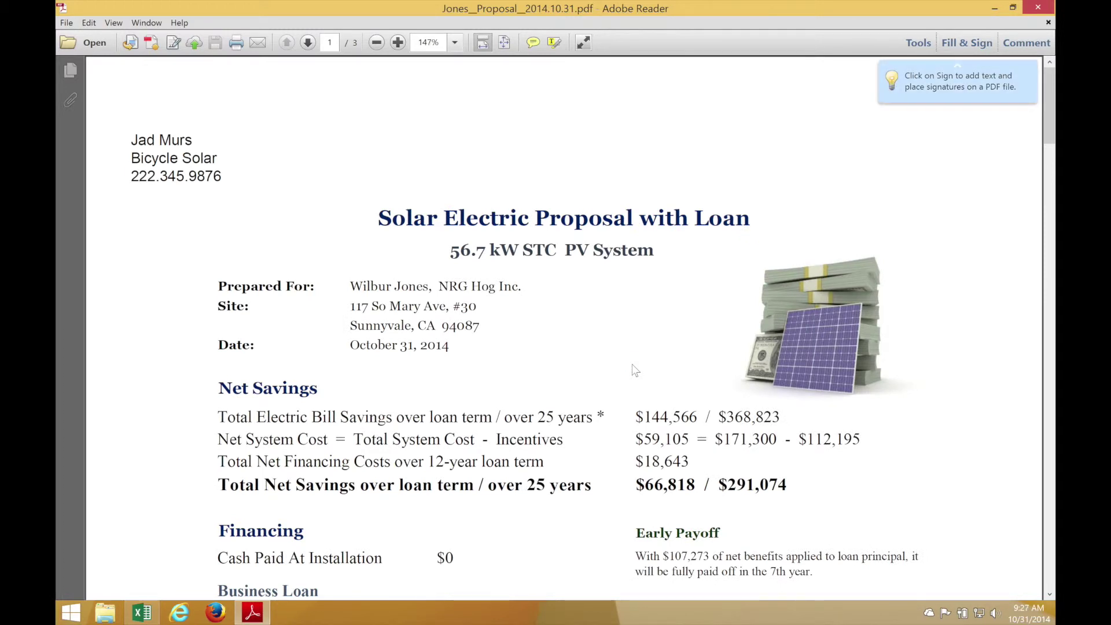
Scroll the loan PDF to the Business Loan section: $171,300 at 7% over 12 years
{"action": "scroll", "coordinate": [745, 463], "scroll_direction": "down", "scroll_amount": 2}
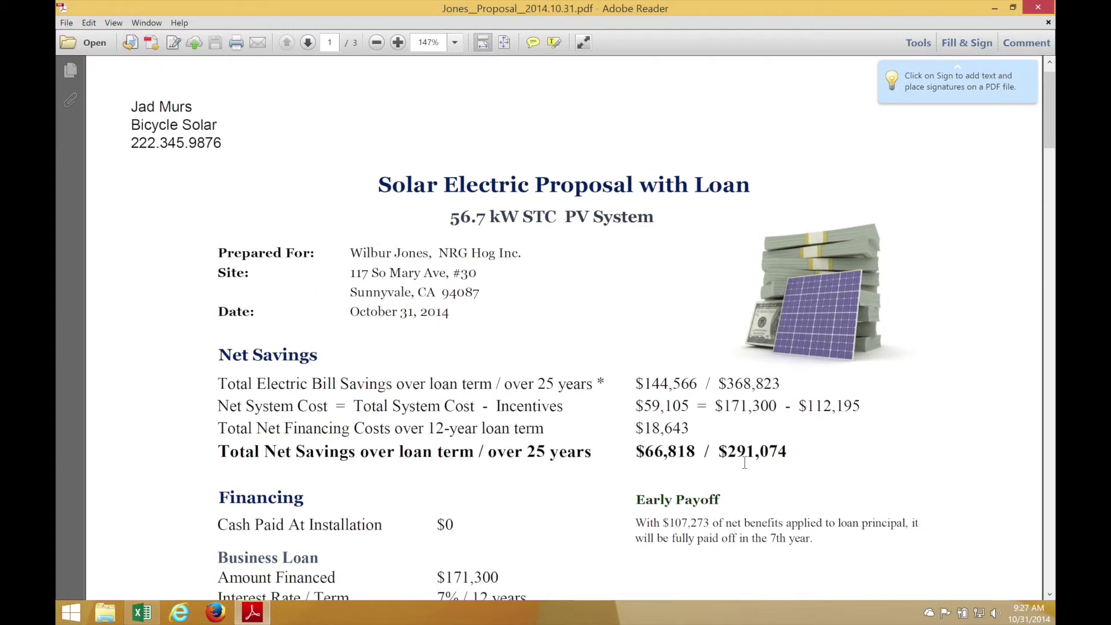
{"action": "scroll", "coordinate": [745, 463], "scroll_direction": "down", "scroll_amount": 8}
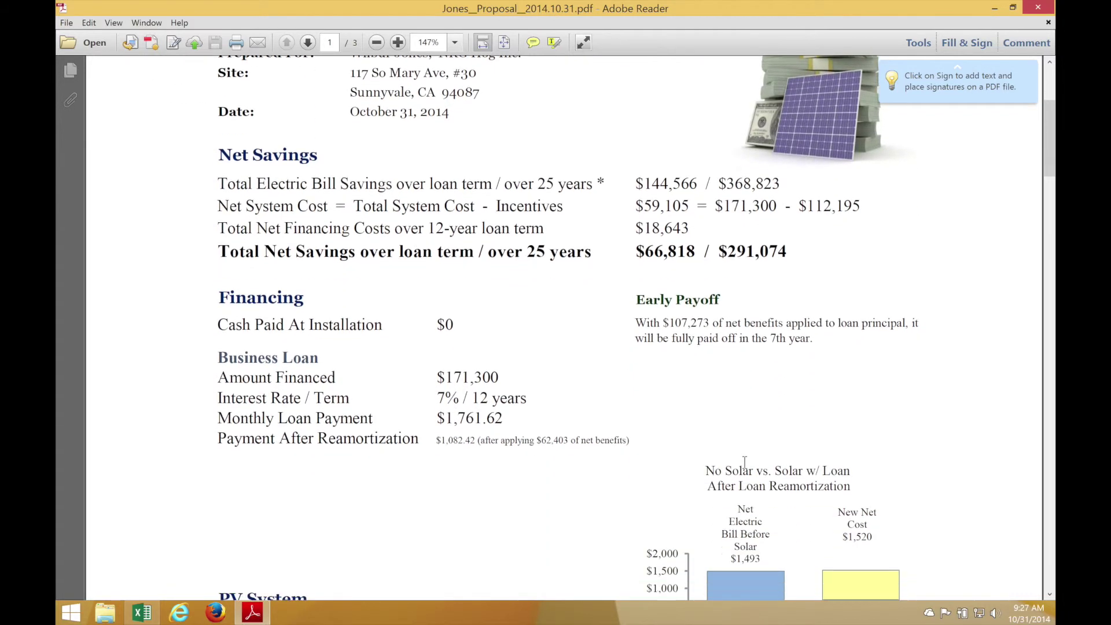
{"action": "scroll", "coordinate": [745, 463], "scroll_direction": "down", "scroll_amount": 5}
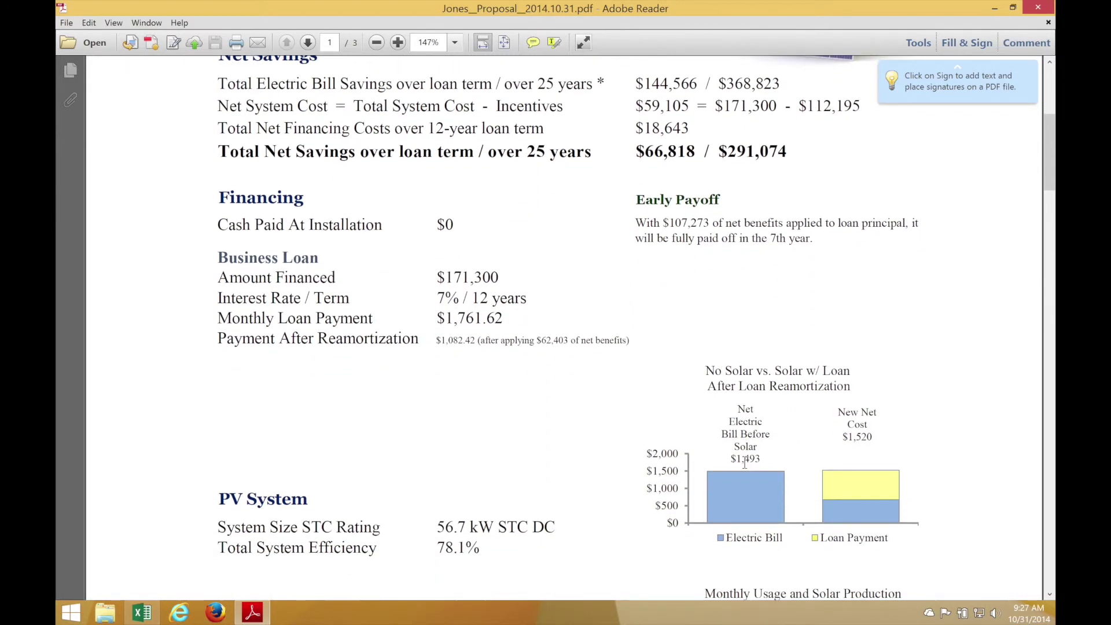